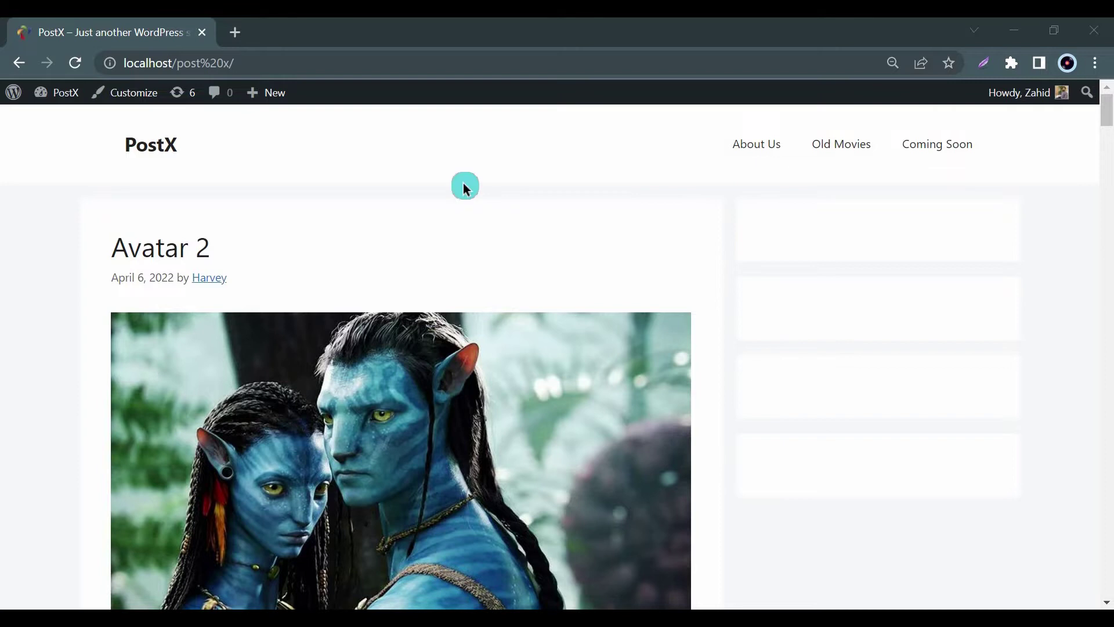
pyautogui.scroll(-1, 465, 189)
pyautogui.scroll(-2, 464, 188)
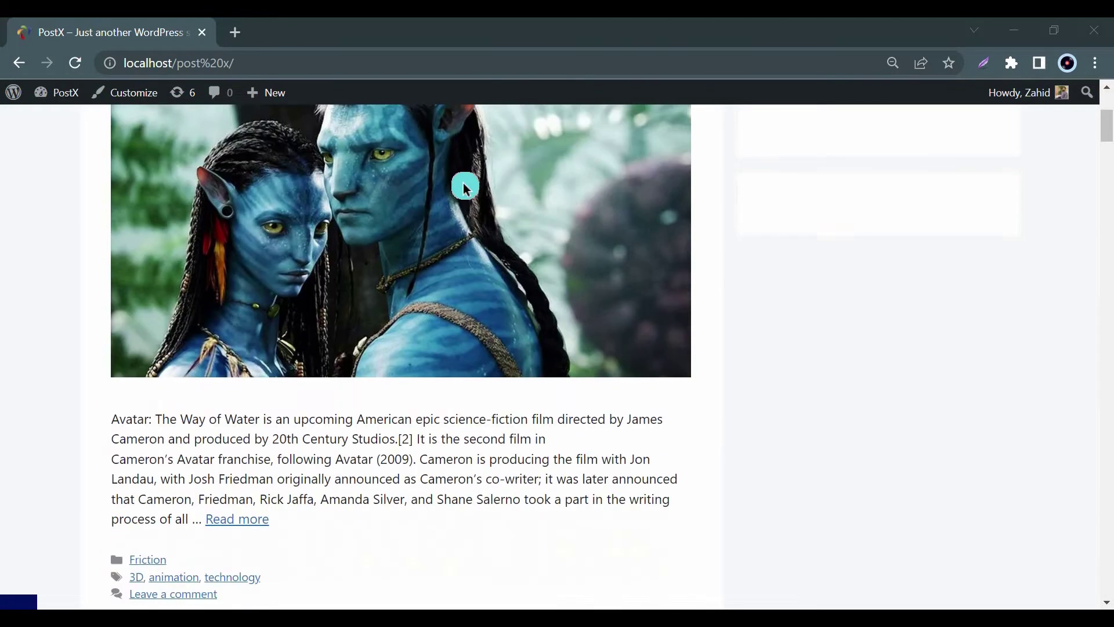
pyautogui.scroll(-3, 464, 188)
pyautogui.scroll(-3, 464, 189)
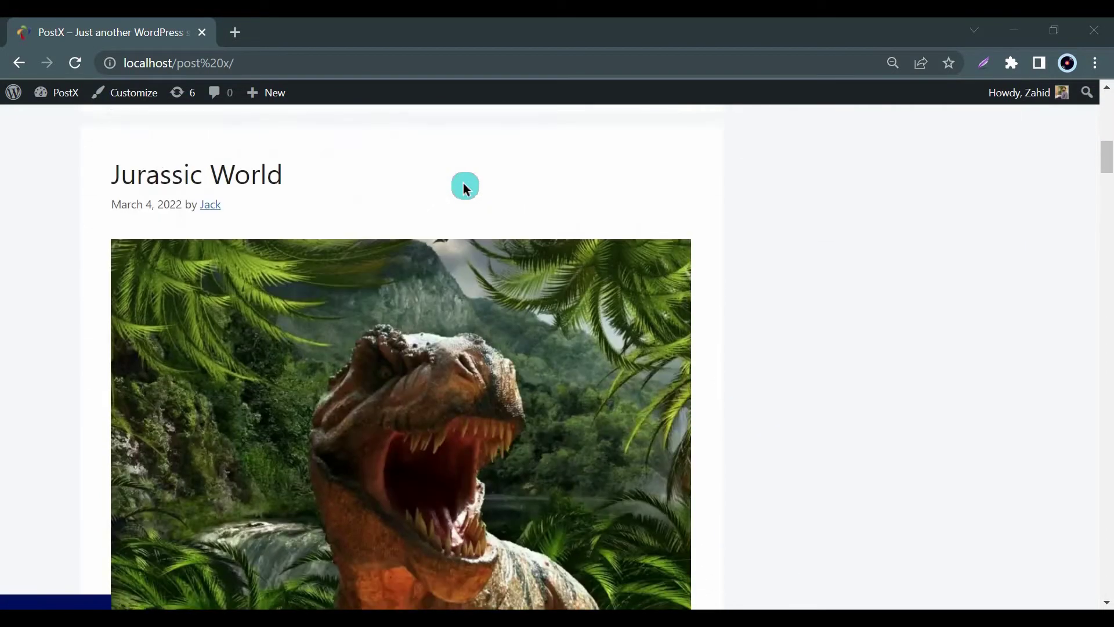
pyautogui.scroll(-2, 464, 188)
pyautogui.scroll(-2, 464, 188)
pyautogui.scroll(-2, 464, 189)
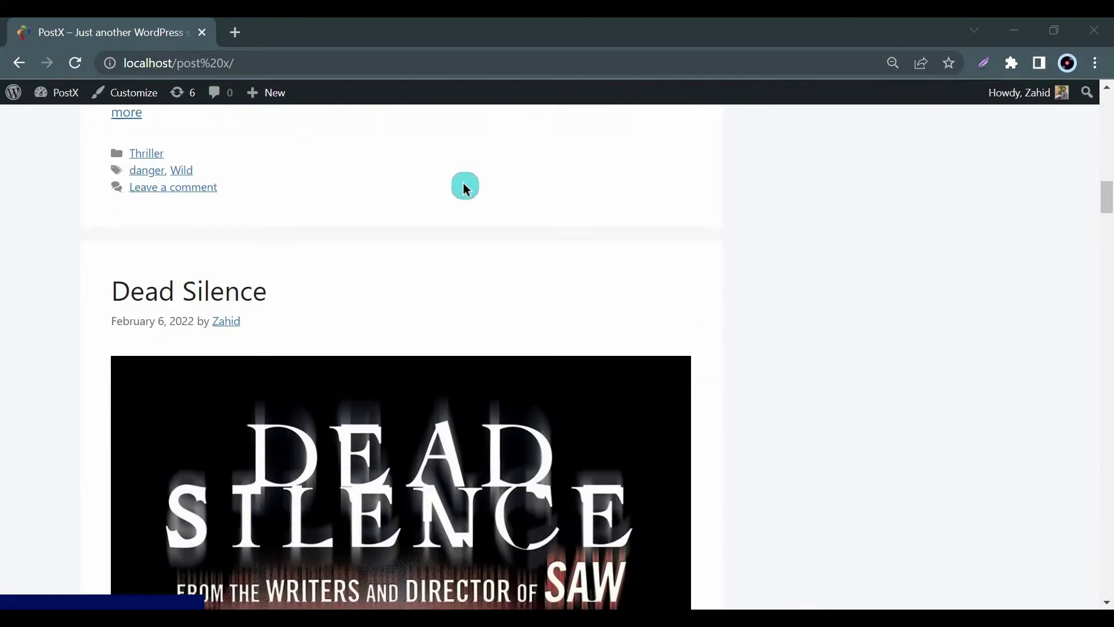
pyautogui.scroll(-2, 464, 189)
pyautogui.scroll(-1, 464, 188)
pyautogui.scroll(-1, 464, 188)
pyautogui.scroll(-1, 463, 188)
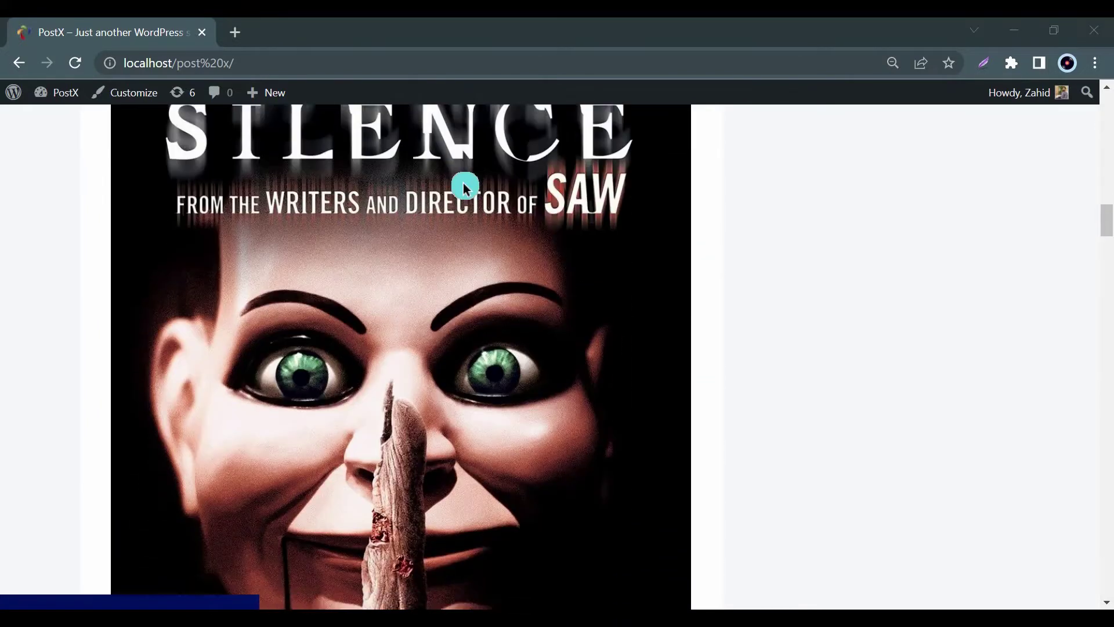
pyautogui.scroll(-2, 463, 188)
pyautogui.scroll(-3, 464, 189)
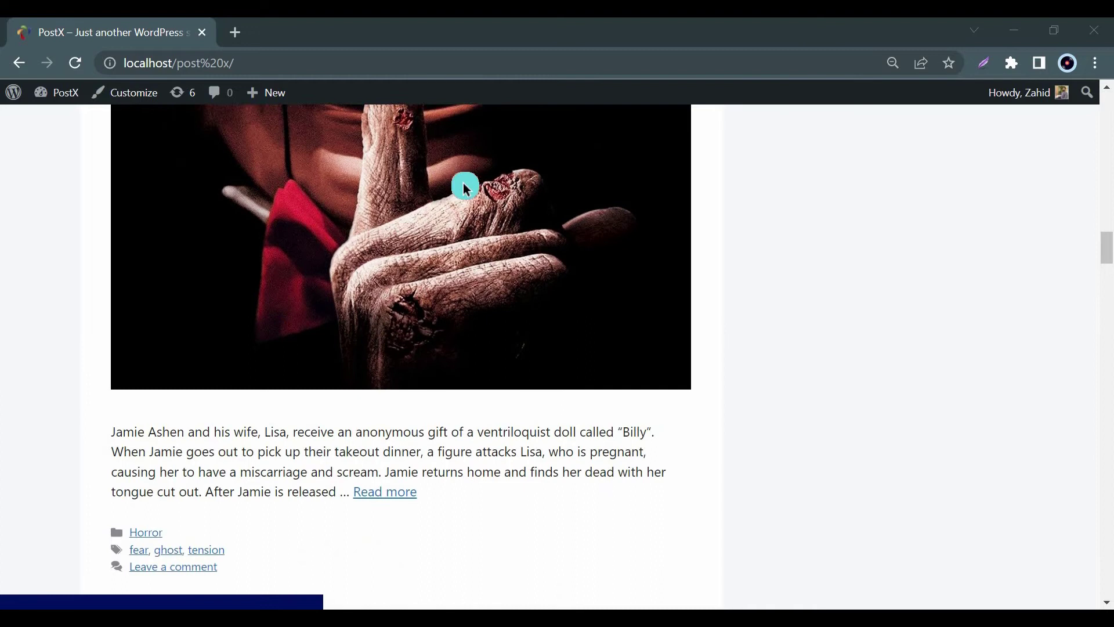
pyautogui.scroll(-4, 464, 188)
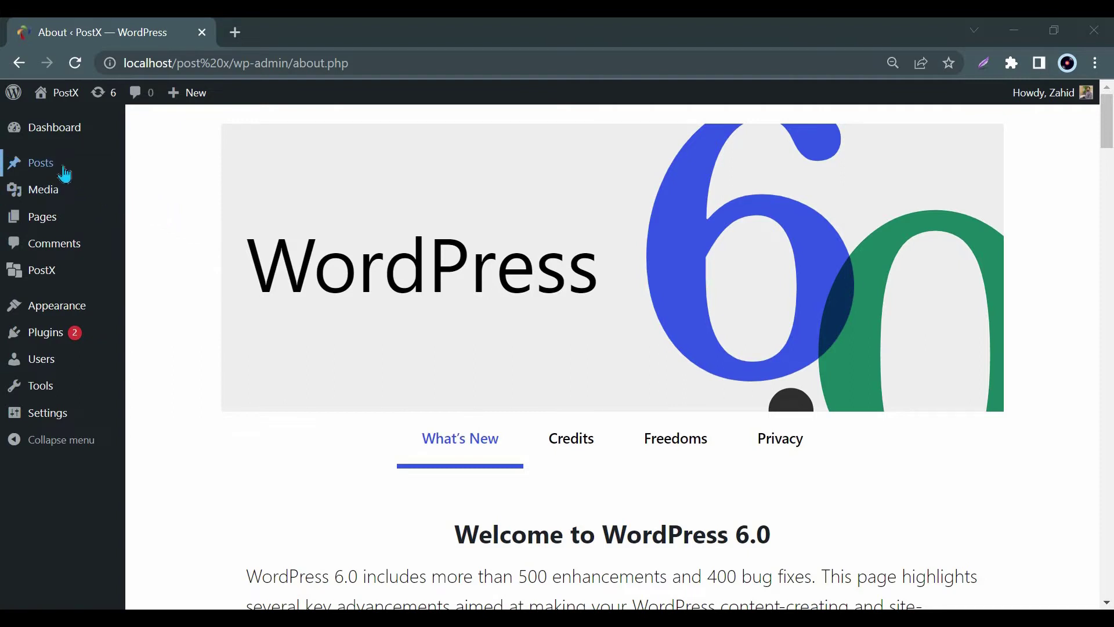
# Quick-edit Thor: Love & Thunder in All Posts to make it sticky
pyautogui.moveTo(40, 163)
pyautogui.click(152, 171)
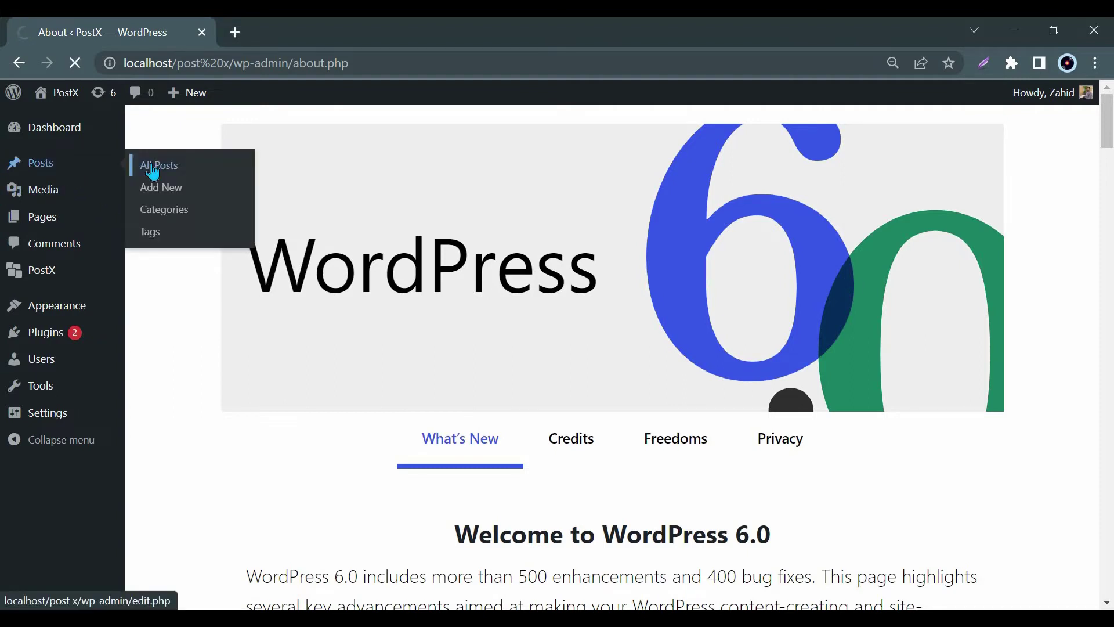
pyautogui.scroll(-2, 159, 267)
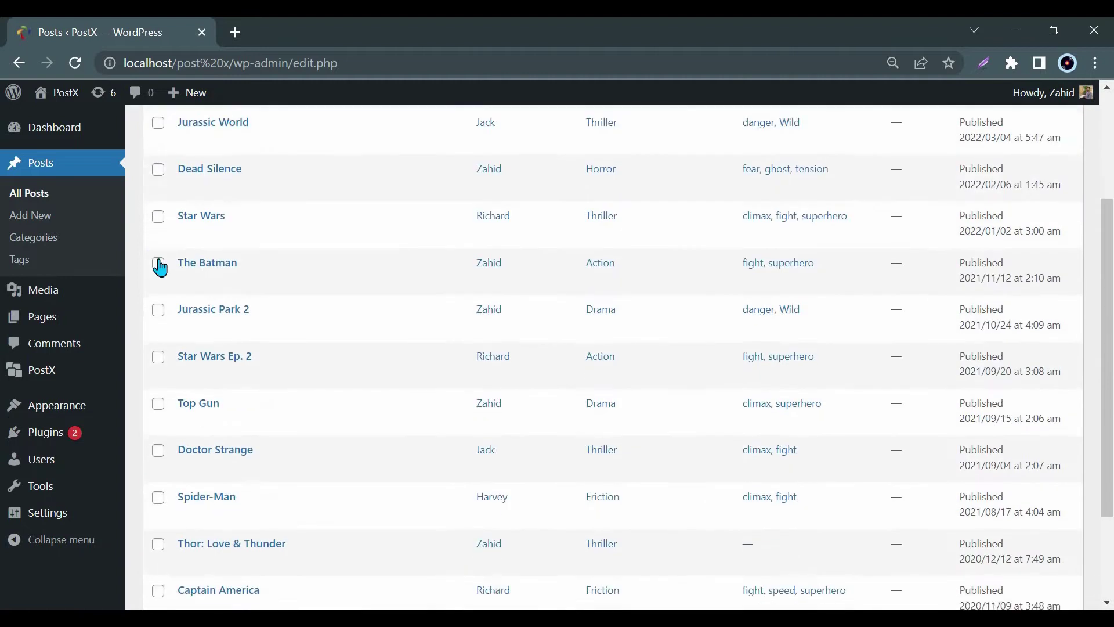
pyautogui.scroll(-1, 159, 267)
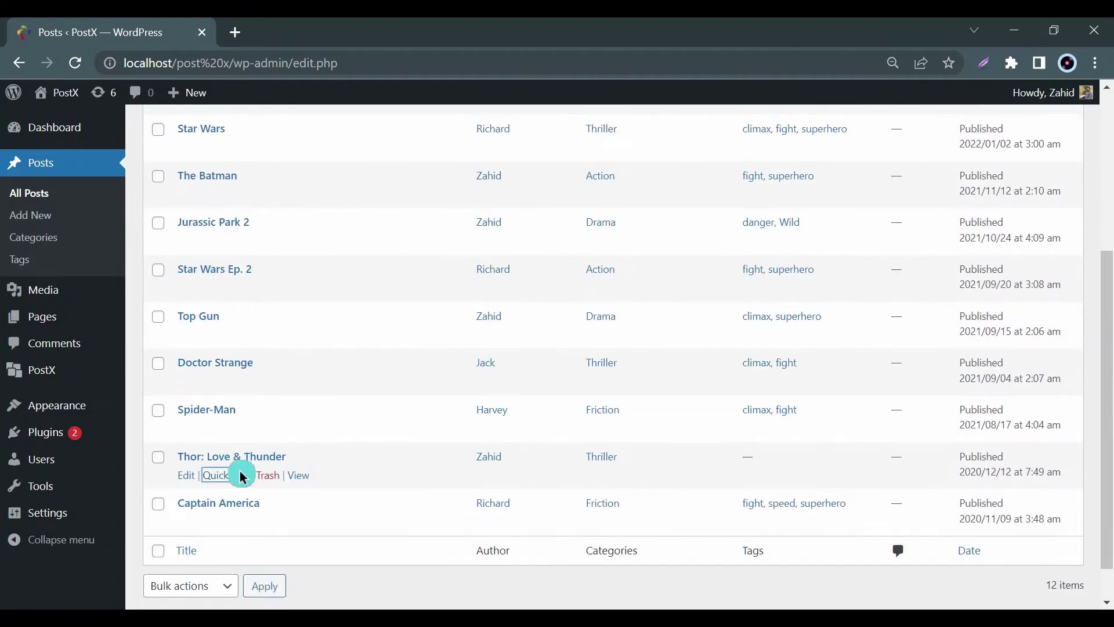
pyautogui.click(241, 476)
pyautogui.scroll(-1, 671, 552)
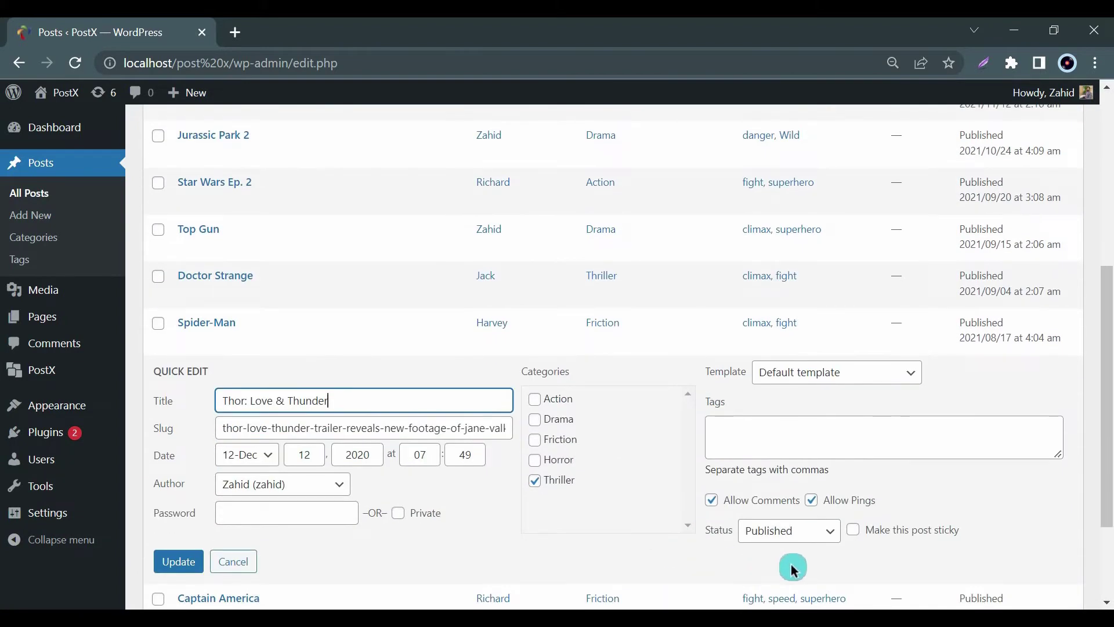
pyautogui.click(853, 531)
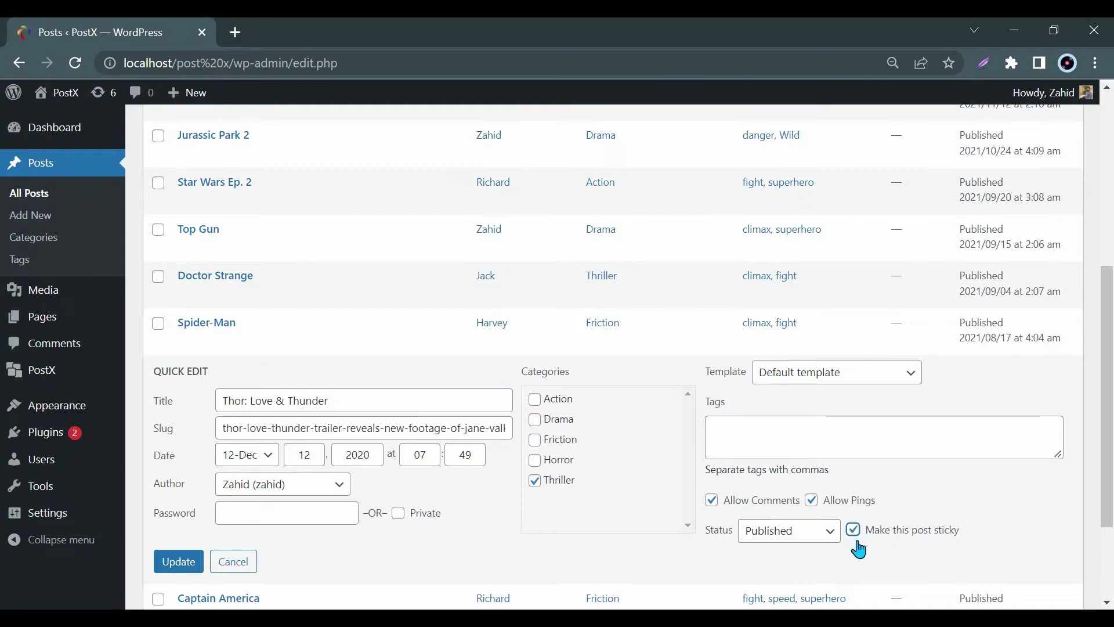
pyautogui.click(190, 567)
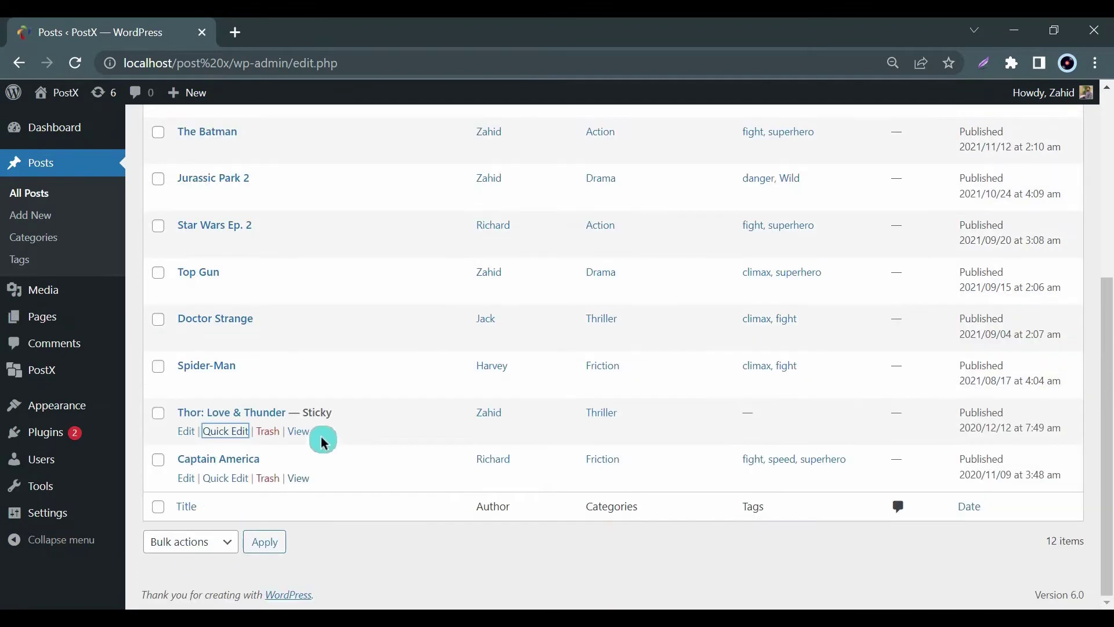
# Note Thor's new Sticky label, then open Captain America in the block editor
pyautogui.moveTo(303, 412); pyautogui.dragTo(330, 414)
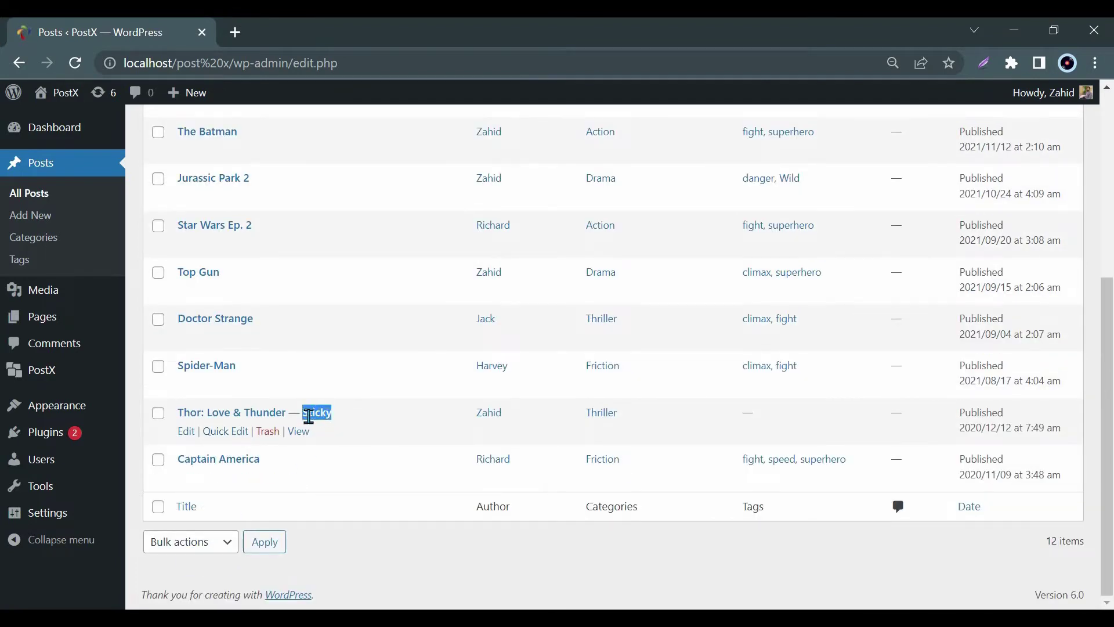
pyautogui.click(343, 429)
pyautogui.moveTo(218, 467)
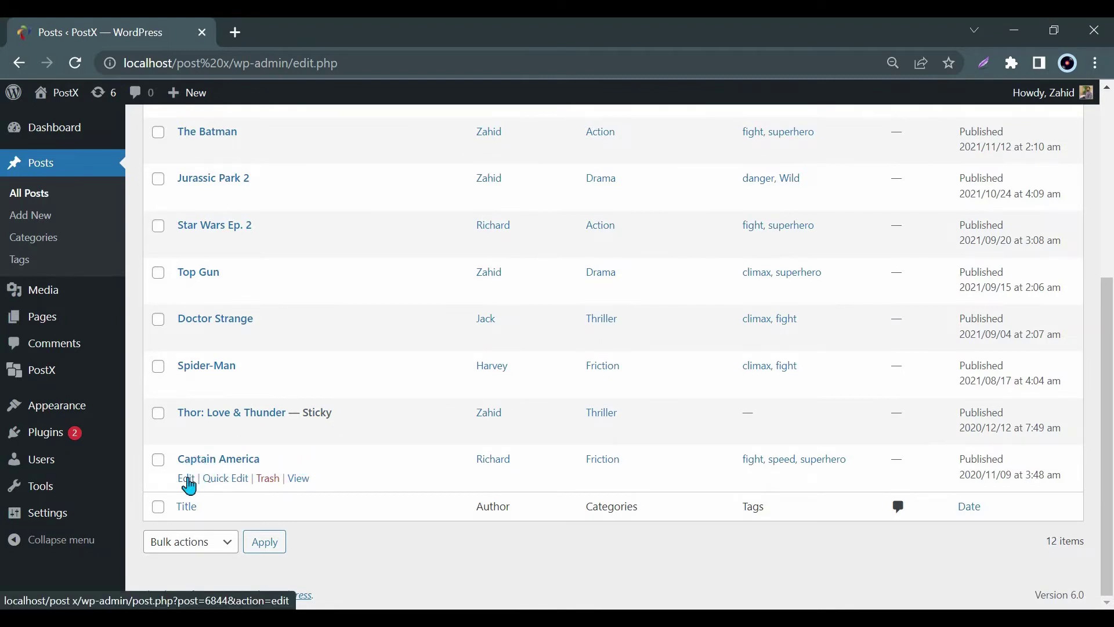
pyautogui.click(188, 485)
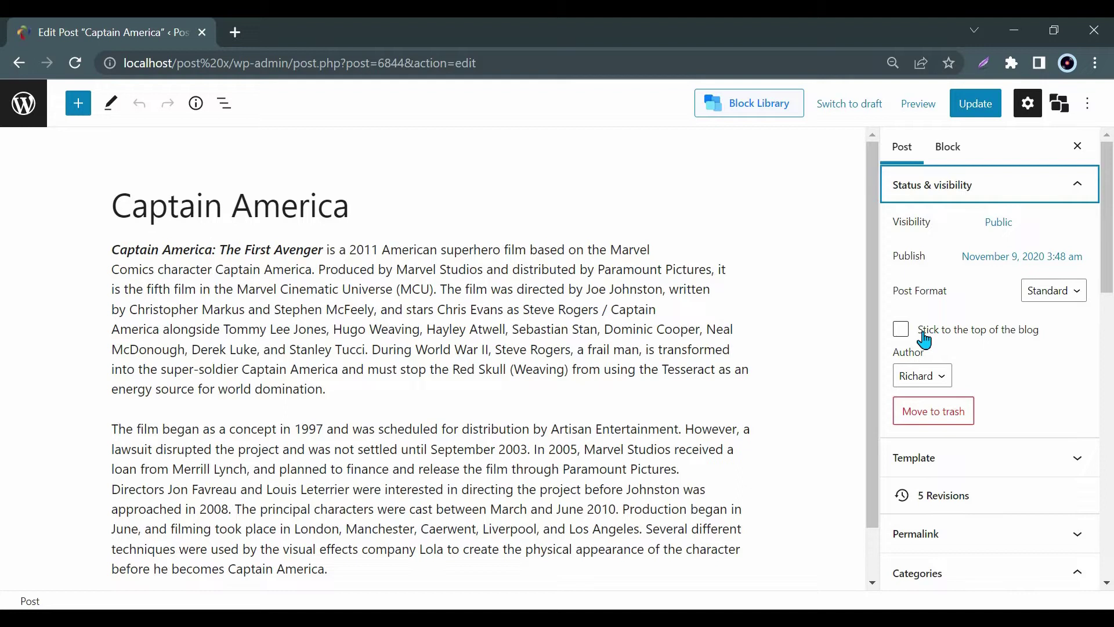
# Tick 'Stick to the top of the blog' for Captain America and update the post
pyautogui.moveTo(923, 332); pyautogui.dragTo(1040, 334)
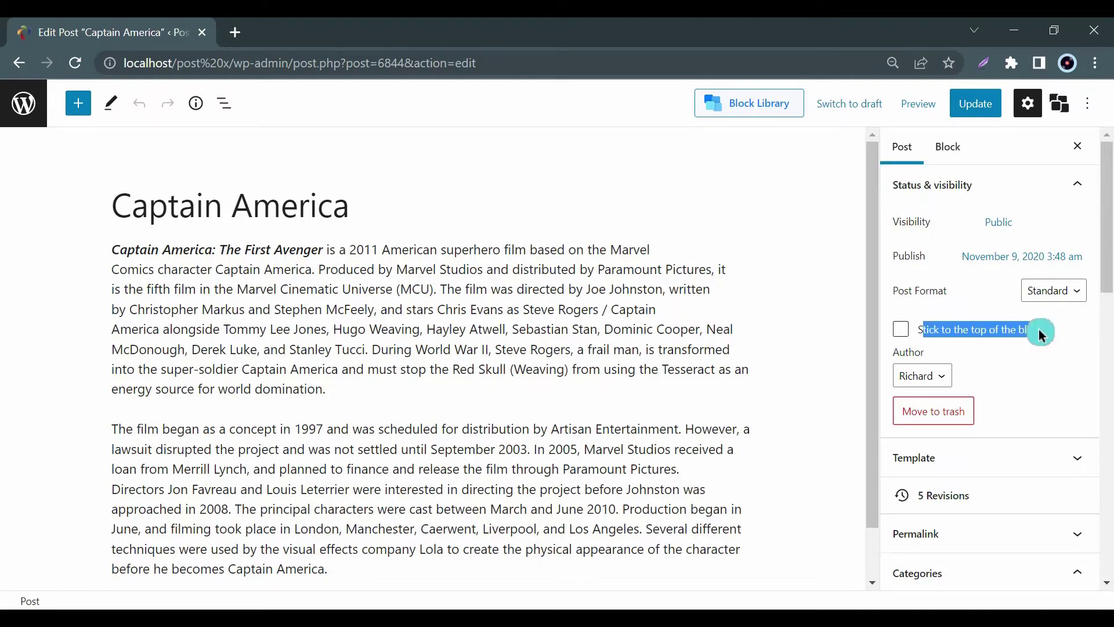
pyautogui.click(987, 346)
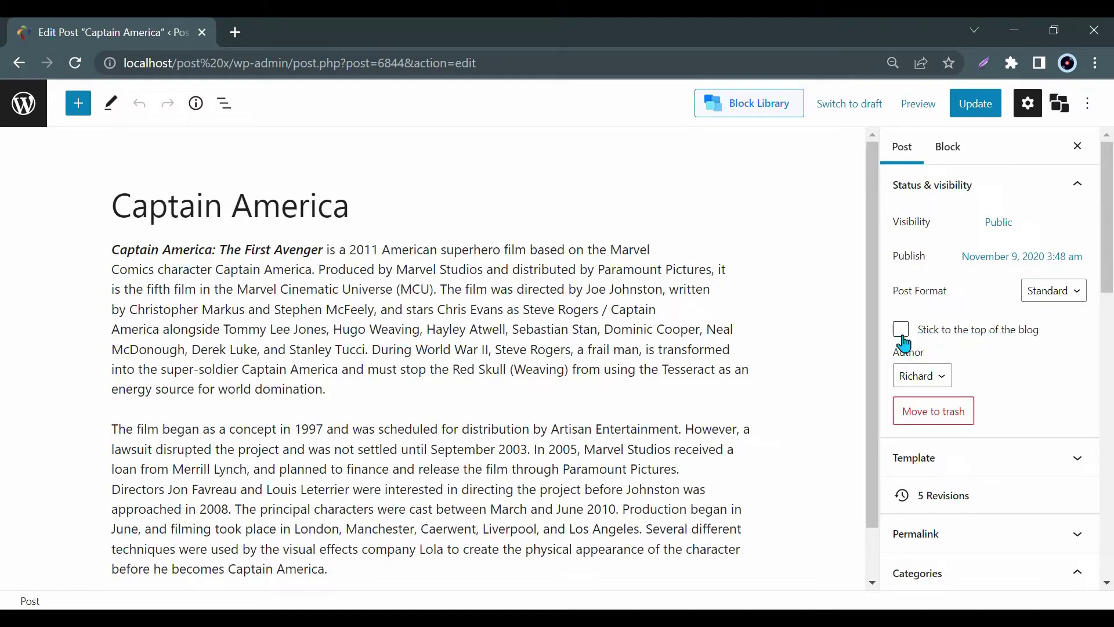
pyautogui.click(902, 342)
pyautogui.click(974, 105)
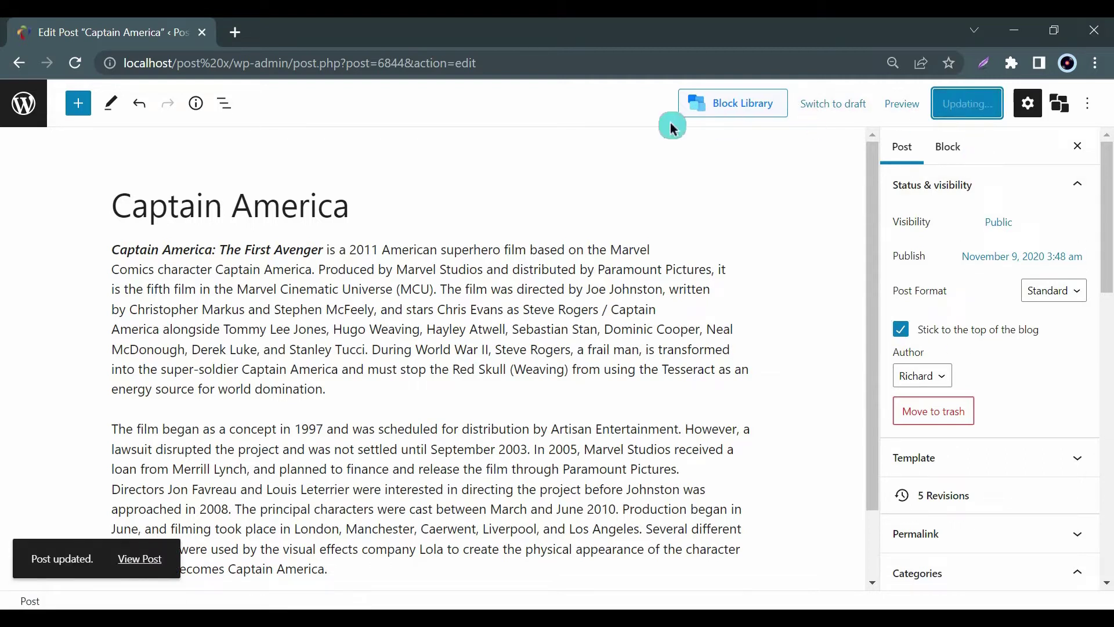
# View the site's front page to see the sticky posts listed first
pyautogui.click(23, 103)
pyautogui.scroll(-2, 430, 339)
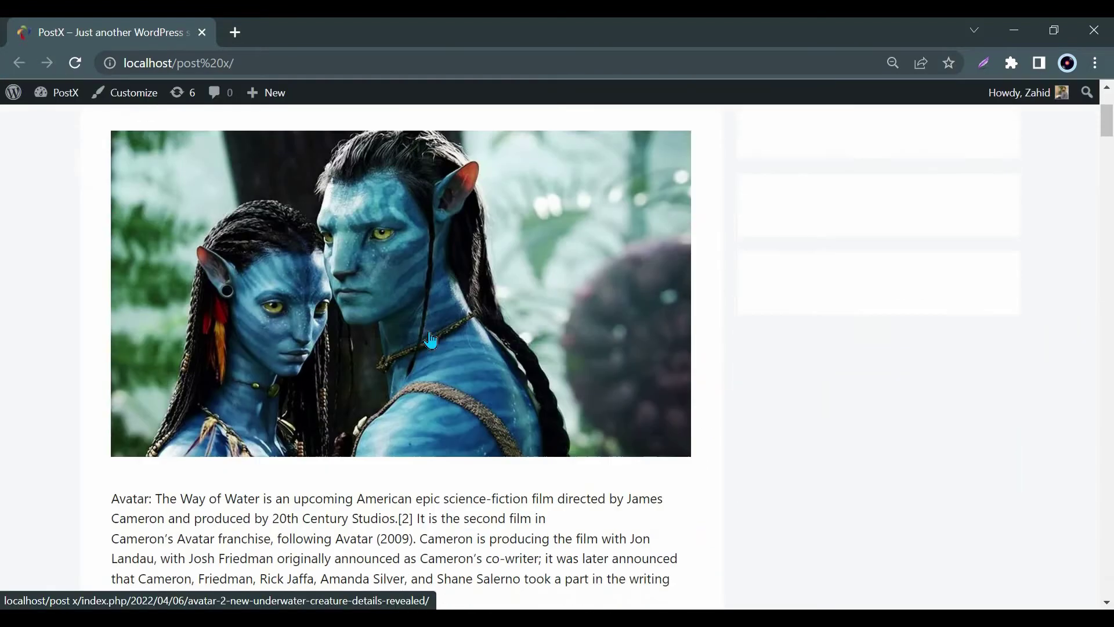
pyautogui.scroll(-3, 430, 339)
pyautogui.scroll(-3, 430, 339)
pyautogui.scroll(5, 430, 339)
pyautogui.scroll(4, 430, 339)
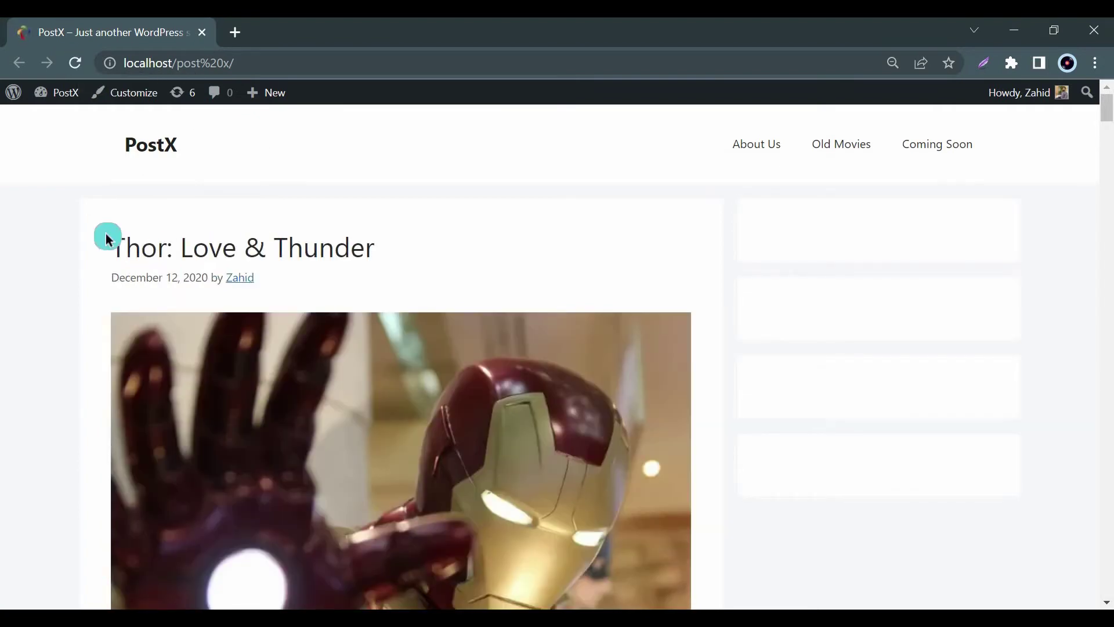
pyautogui.moveTo(107, 239); pyautogui.dragTo(438, 295)
pyautogui.scroll(-3, 439, 301)
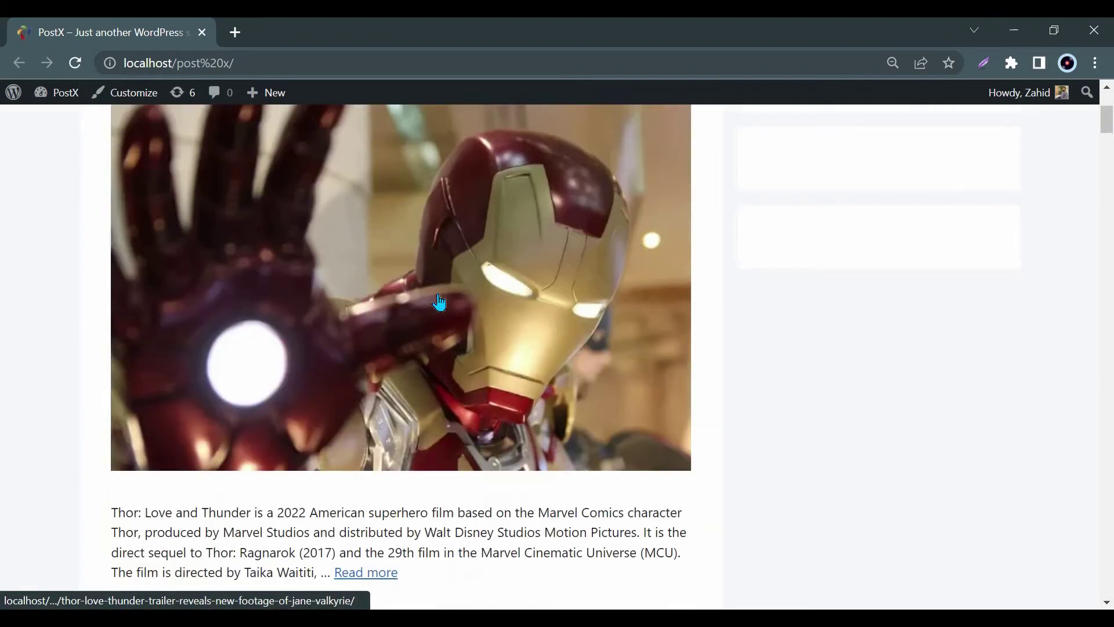
pyautogui.scroll(-5, 439, 301)
pyautogui.moveTo(106, 353); pyautogui.dragTo(335, 358)
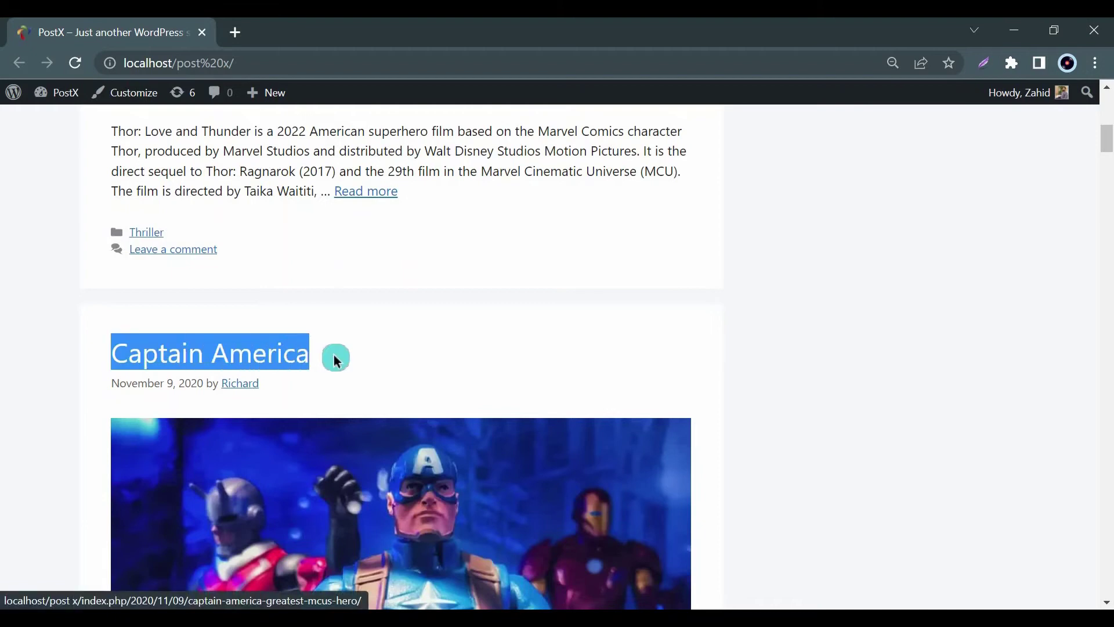
pyautogui.scroll(-1, 428, 360)
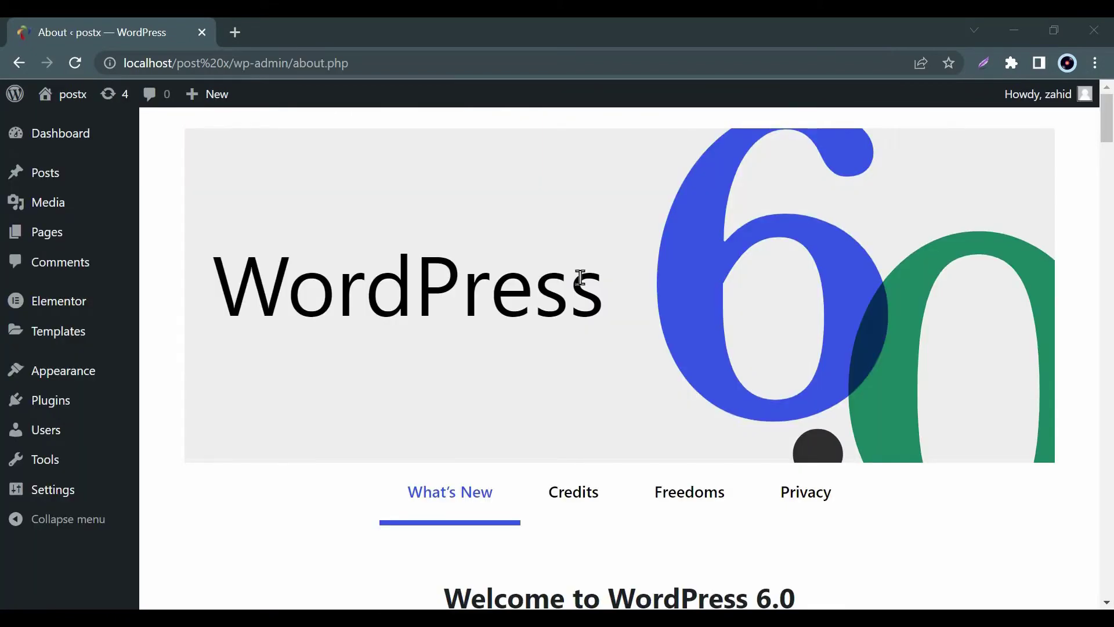
# Search for the PostX plugin, install it and activate it
pyautogui.click(165, 428)
pyautogui.click(849, 186)
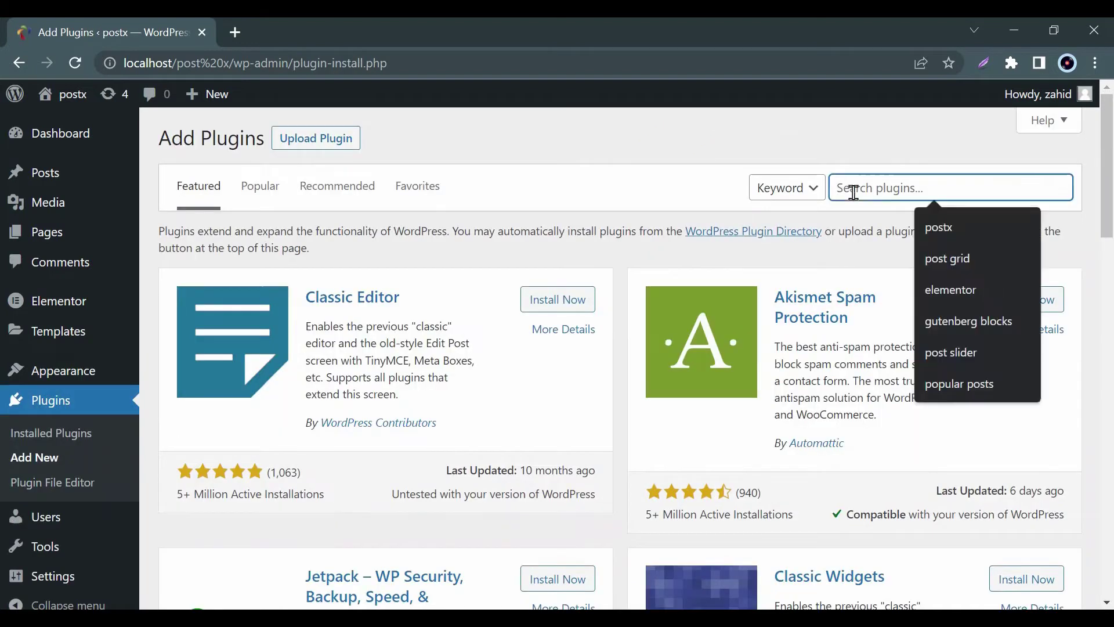
pyautogui.write('postx')
pyautogui.click(572, 292)
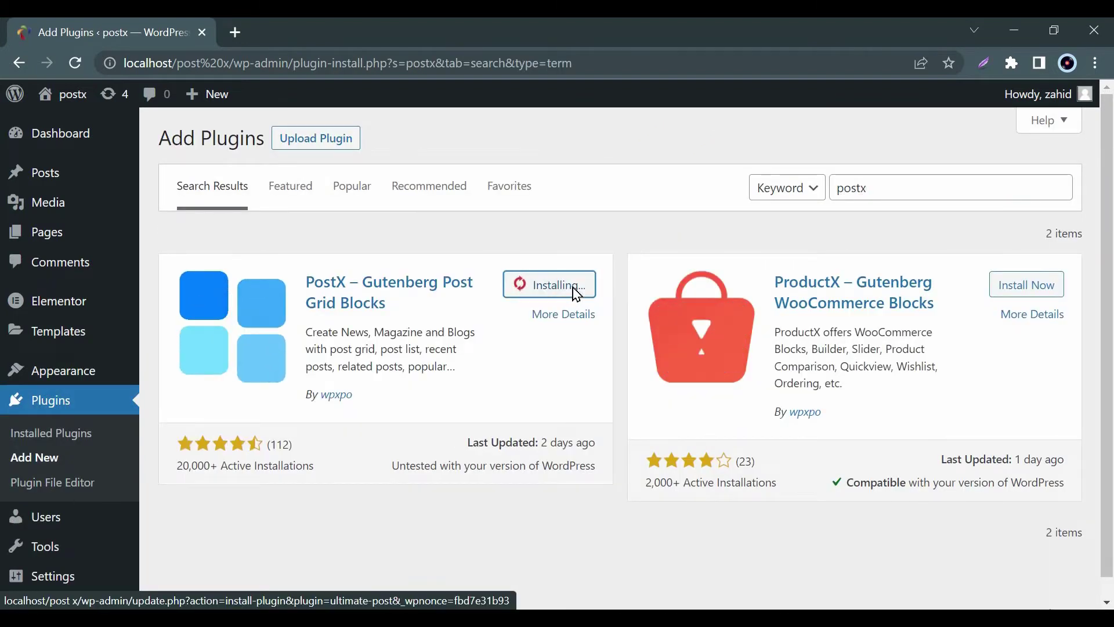
pyautogui.click(572, 291)
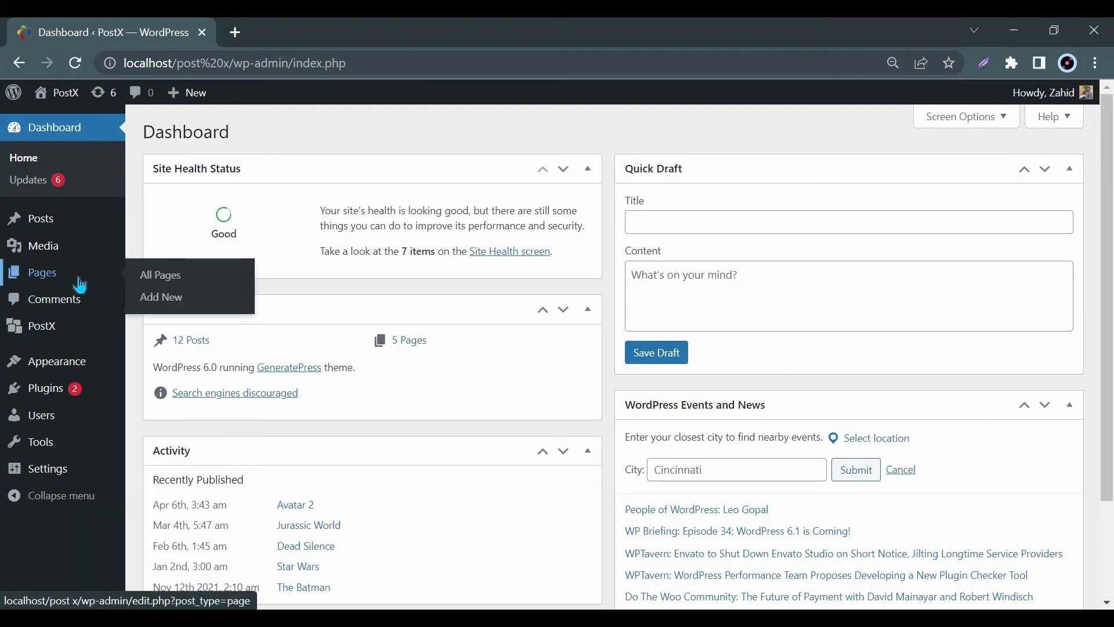
# Create a new page and import the PostX Movie News starter pack
pyautogui.click(78, 284)
pyautogui.click(217, 142)
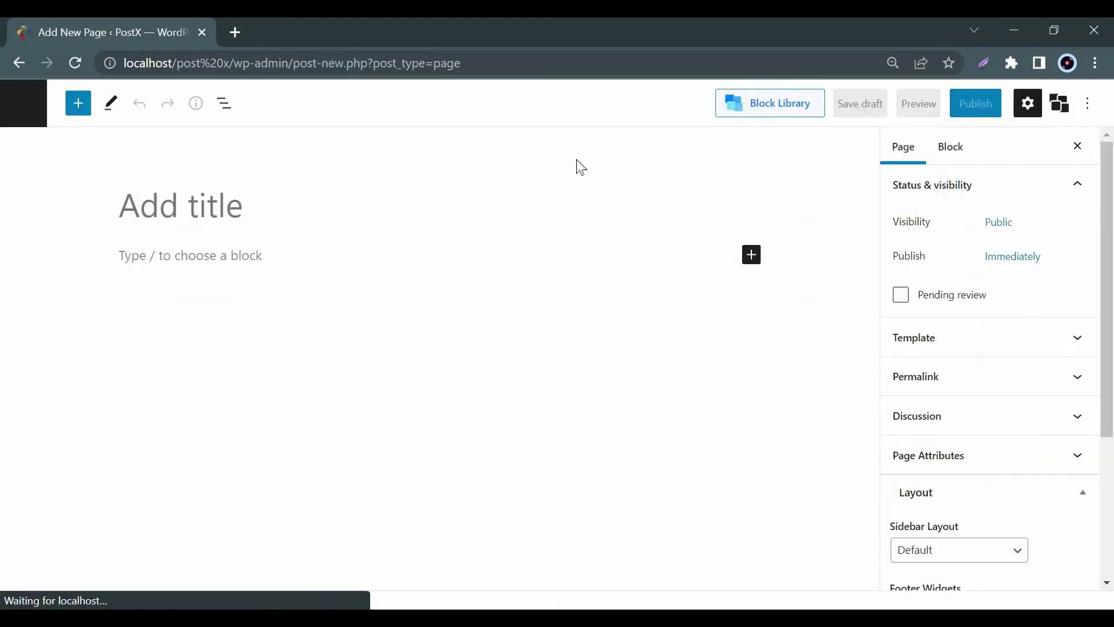
pyautogui.click(764, 104)
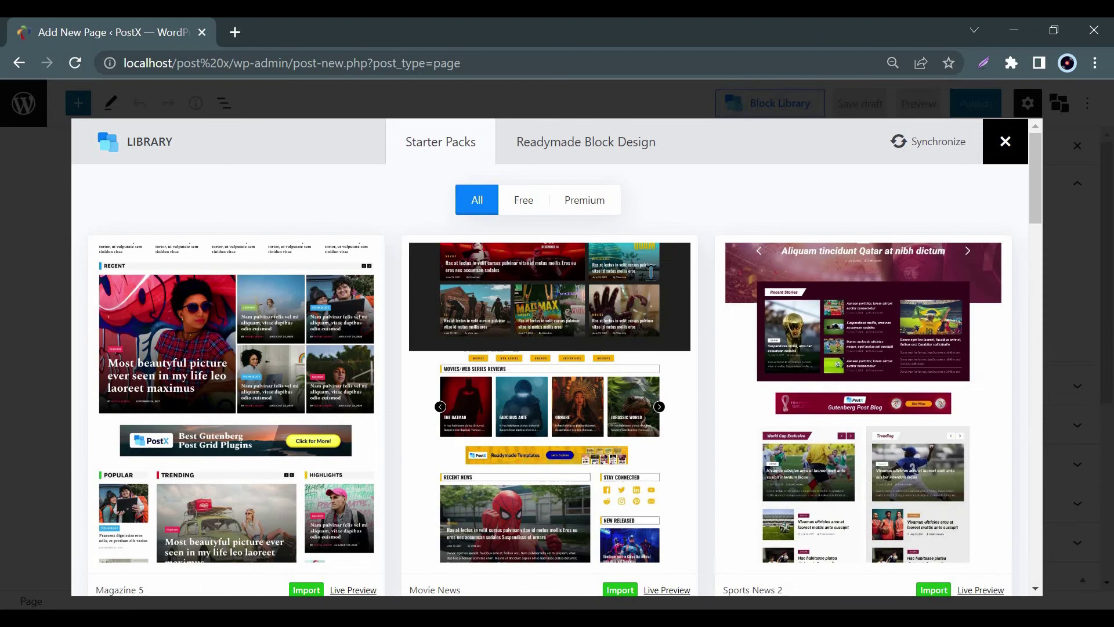
pyautogui.scroll(-1, 565, 359)
pyautogui.click(613, 504)
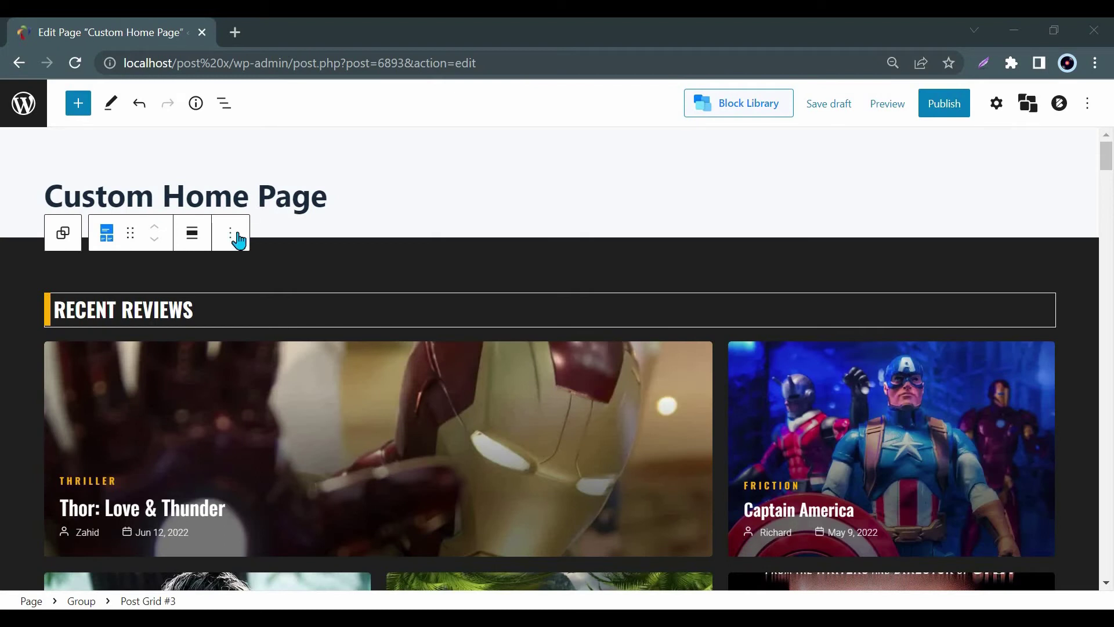
# Set the Recent Reviews Post Grid's Quick Query to Sticky Post
pyautogui.click(232, 233)
pyautogui.click(258, 285)
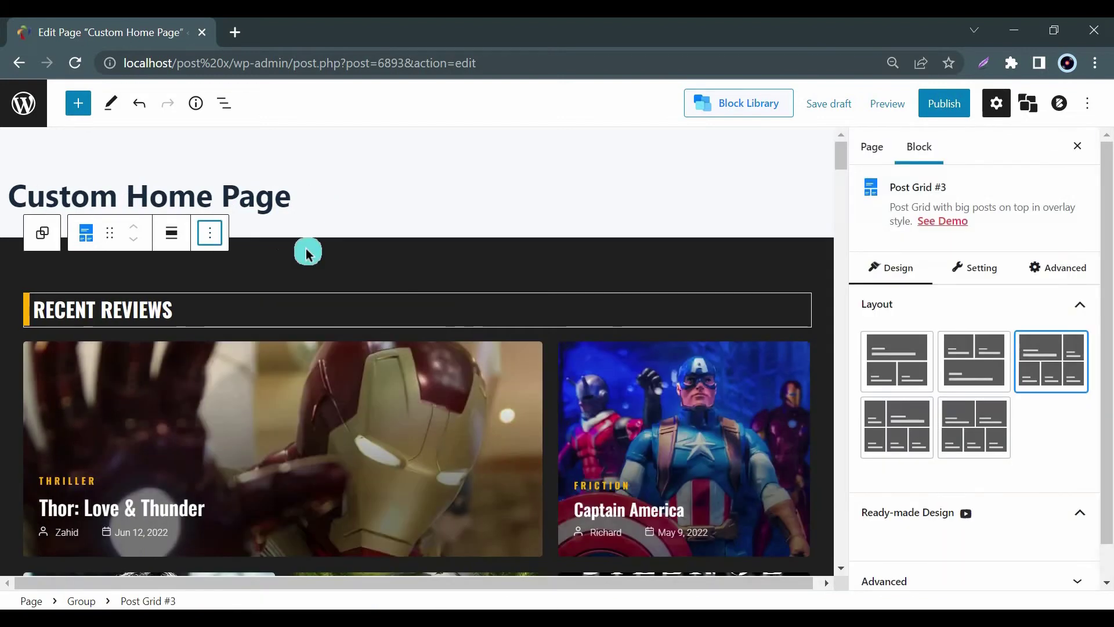
pyautogui.click(981, 270)
pyautogui.scroll(-2, 1004, 329)
pyautogui.scroll(-1, 1005, 333)
pyautogui.scroll(-3, 1008, 357)
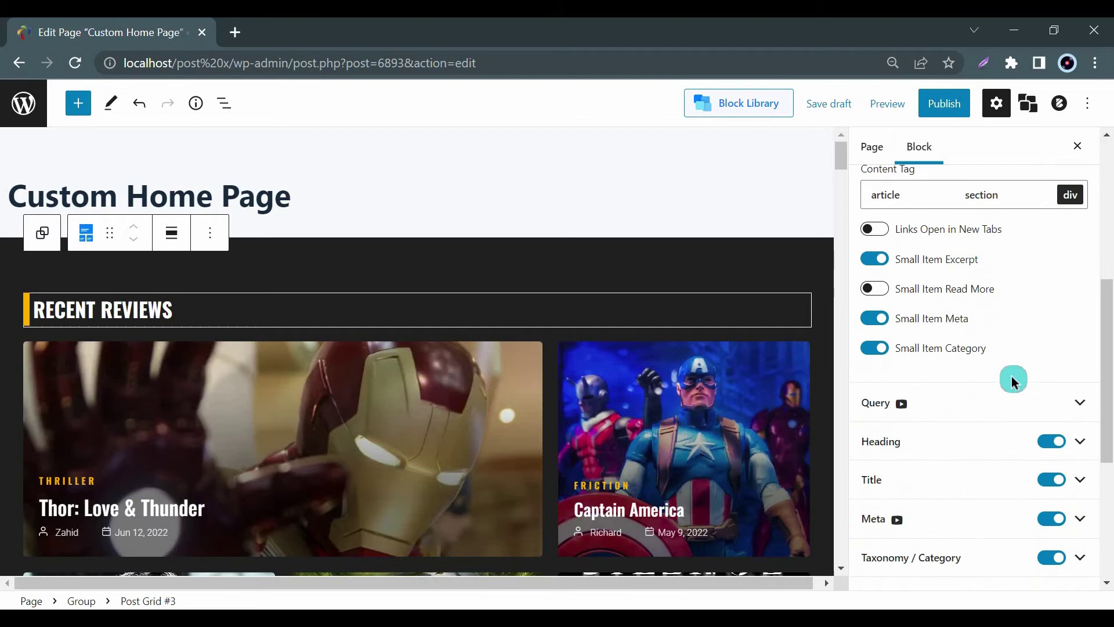
pyautogui.click(1007, 404)
pyautogui.scroll(-1, 798, 400)
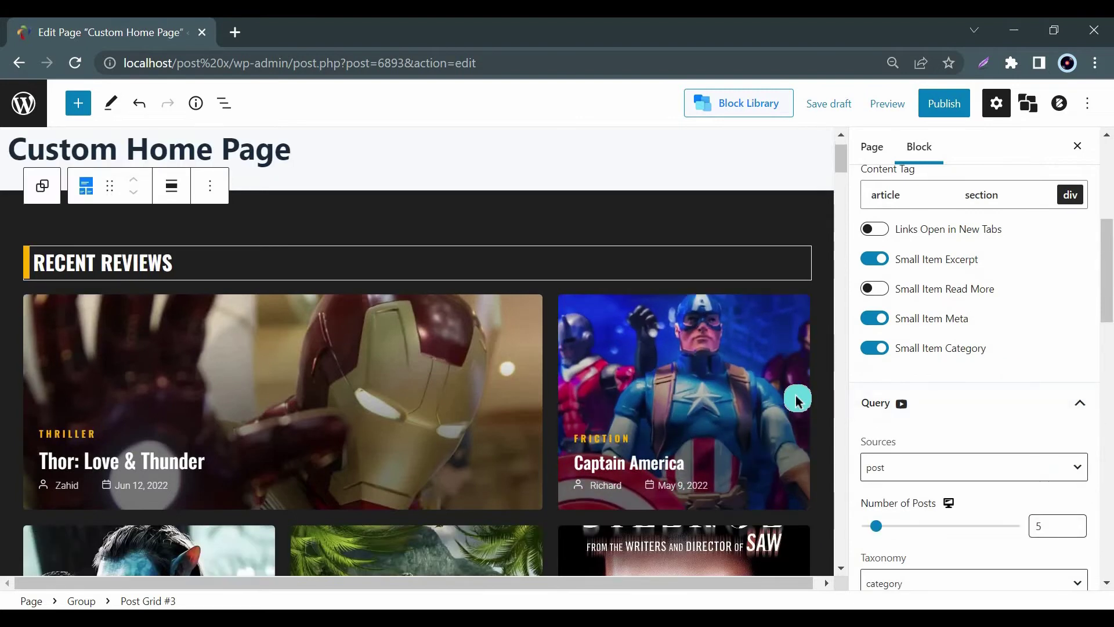
pyautogui.scroll(-3, 797, 399)
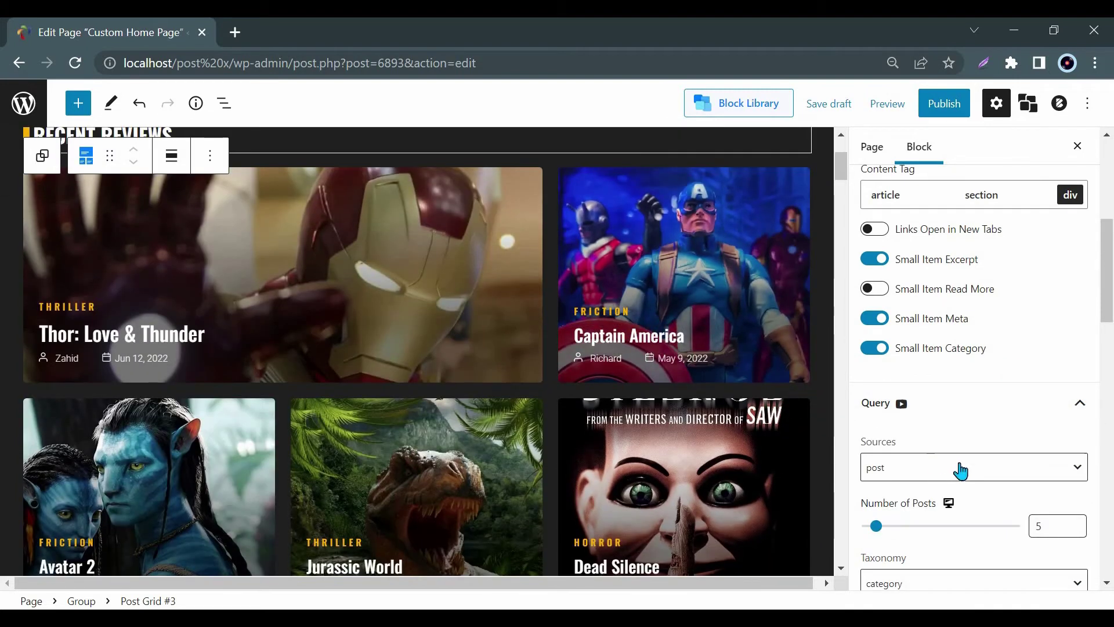
pyautogui.scroll(-2, 957, 467)
pyautogui.scroll(-2, 960, 471)
pyautogui.scroll(-1, 962, 470)
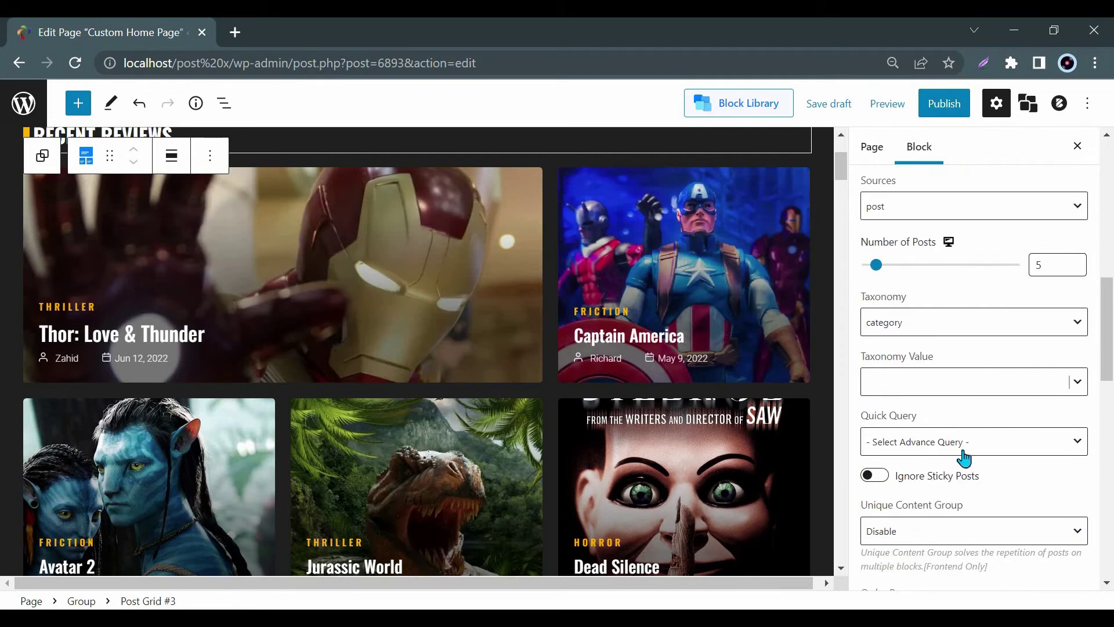
pyautogui.click(962, 455)
pyautogui.scroll(-1, 964, 459)
pyautogui.scroll(-1, 940, 478)
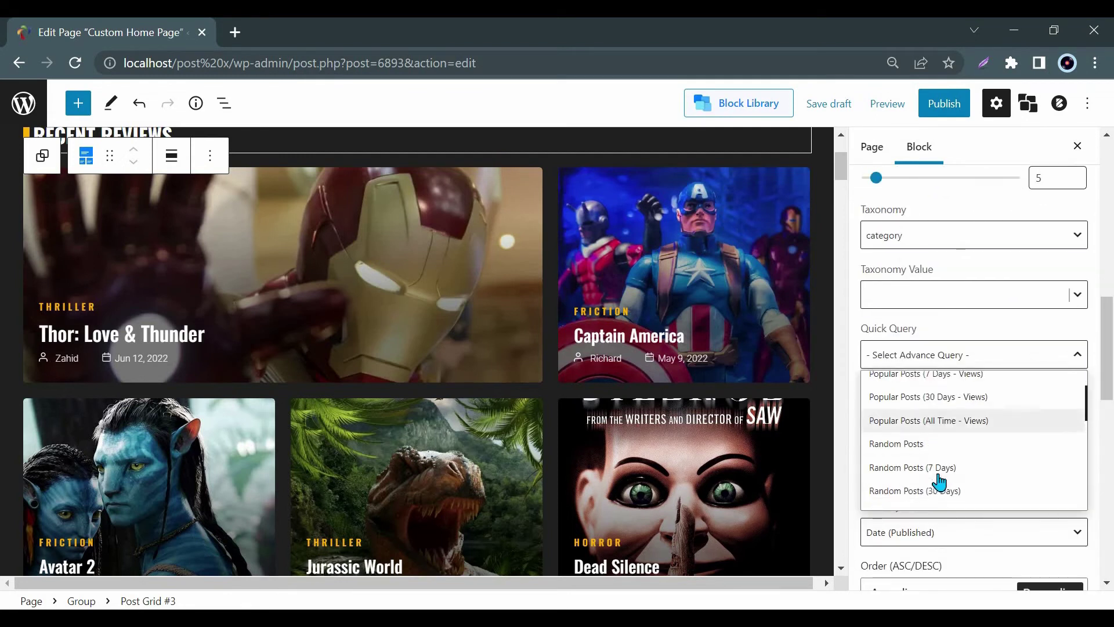
pyautogui.scroll(-1, 932, 461)
pyautogui.scroll(-1, 925, 449)
pyautogui.scroll(-1, 924, 453)
pyautogui.scroll(-2, 922, 456)
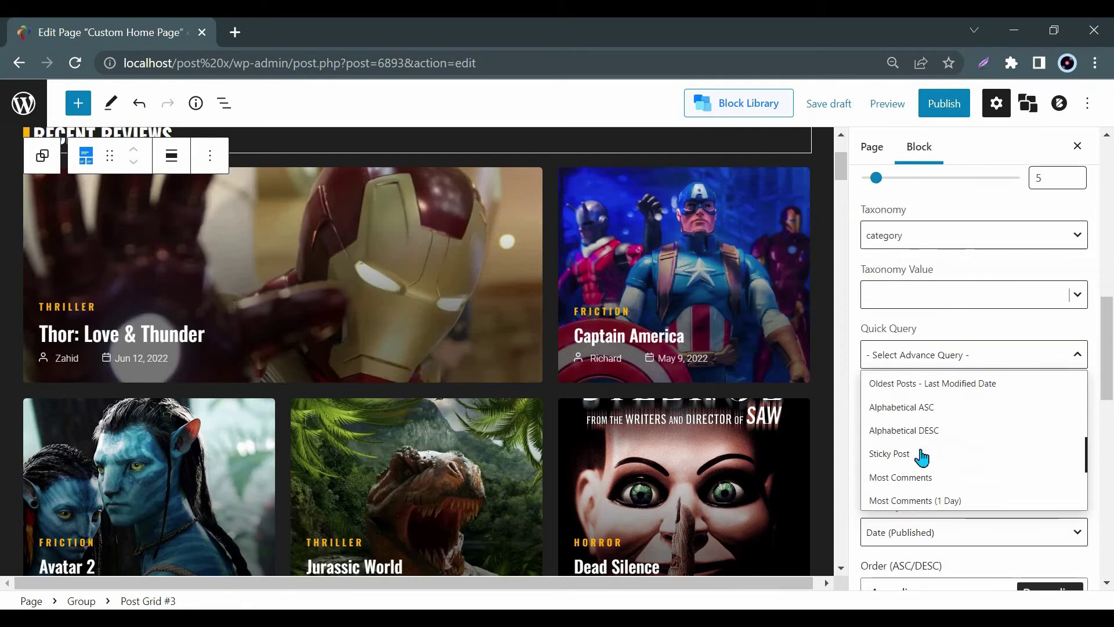
pyautogui.click(920, 455)
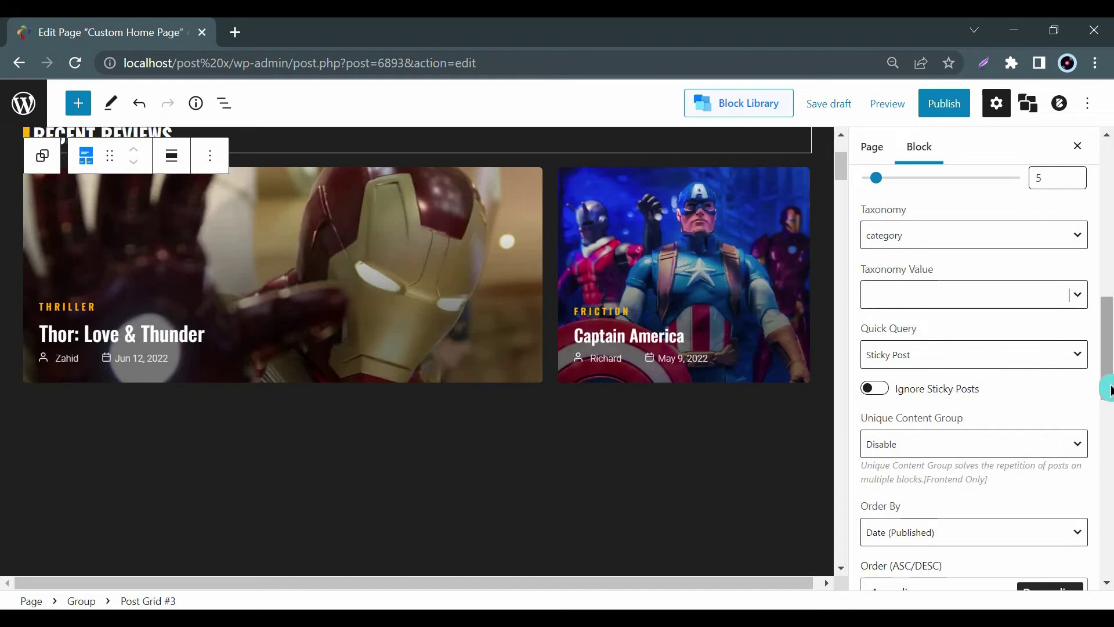
pyautogui.scroll(-1, 1083, 401)
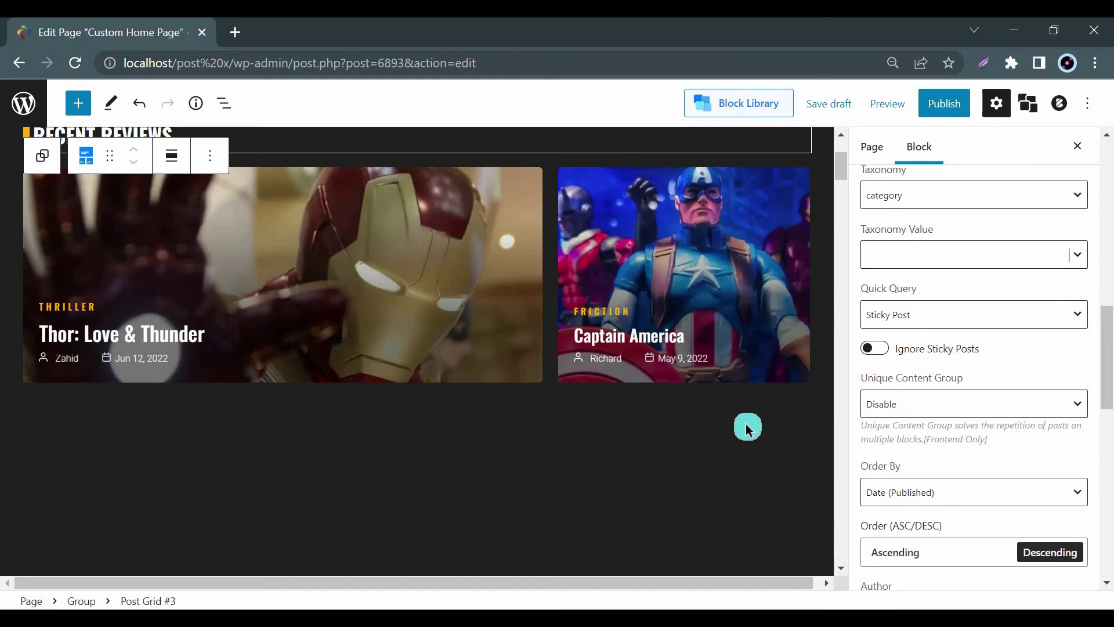
pyautogui.scroll(-2, 747, 428)
pyautogui.scroll(-2, 747, 428)
pyautogui.scroll(-2, 748, 429)
pyautogui.scroll(-2, 747, 429)
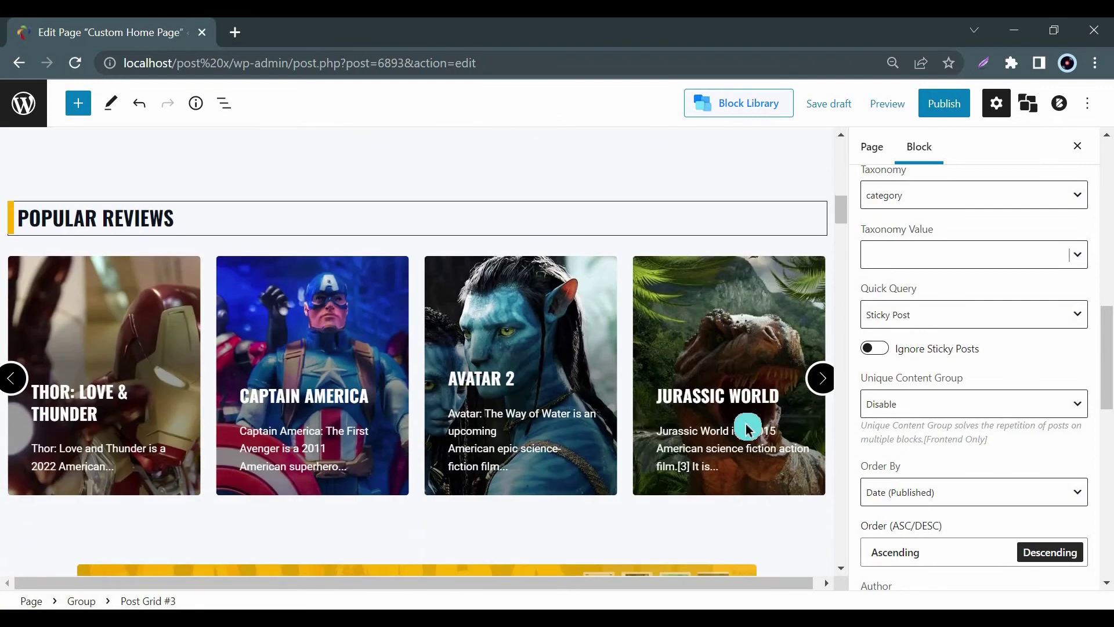
# Turn on Ignore Sticky Posts in the Popular Reviews Post Slider's query settings
pyautogui.click(700, 365)
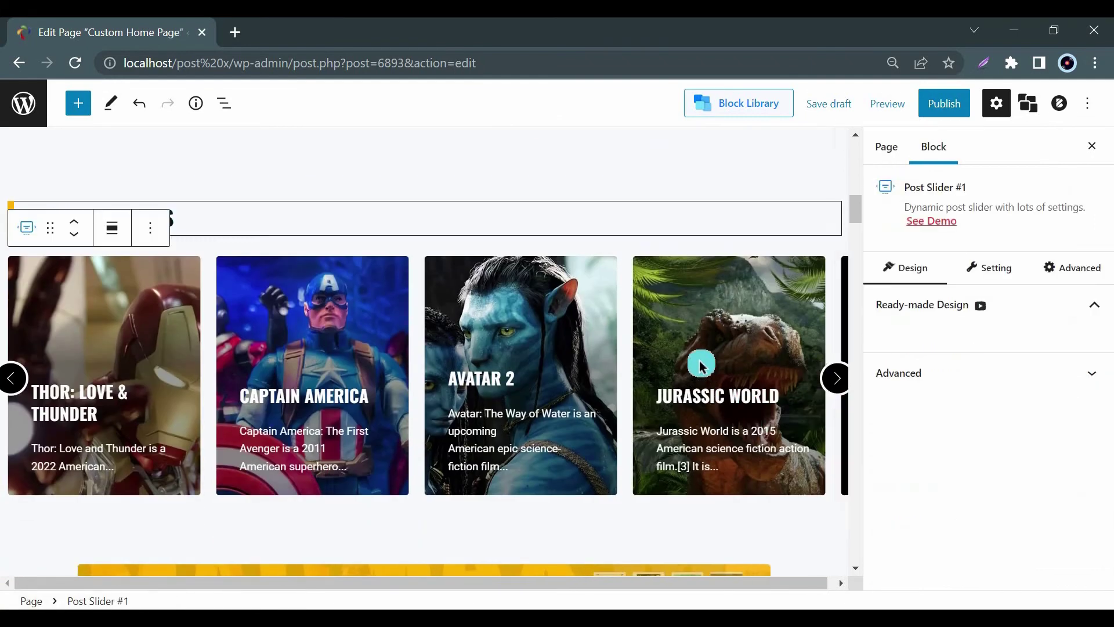
pyautogui.click(980, 268)
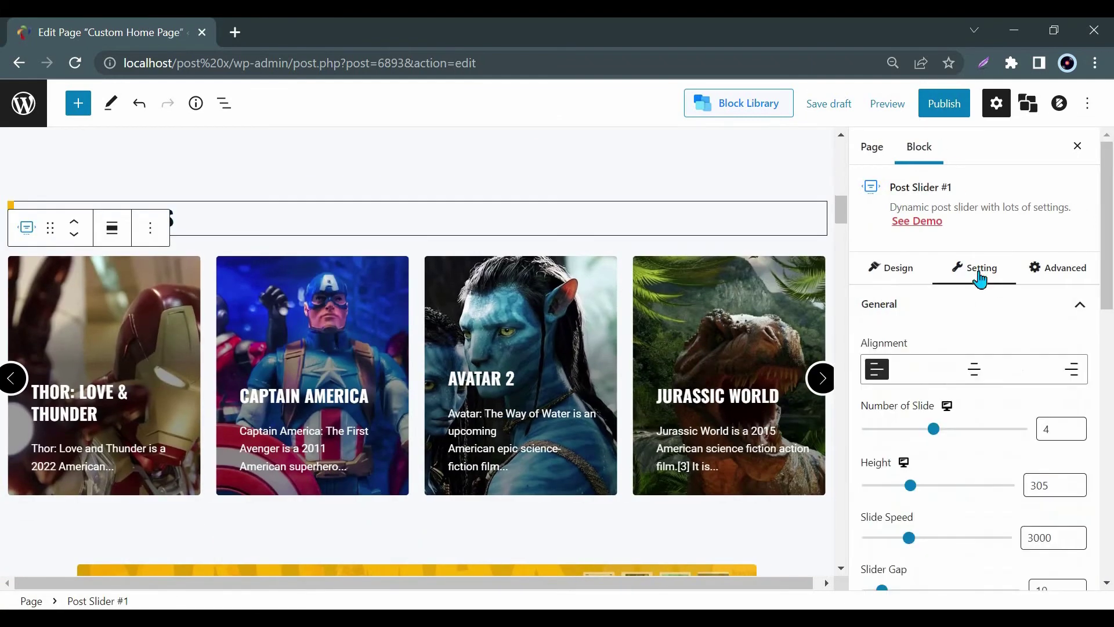
pyautogui.scroll(-1, 978, 366)
pyautogui.scroll(-2, 979, 370)
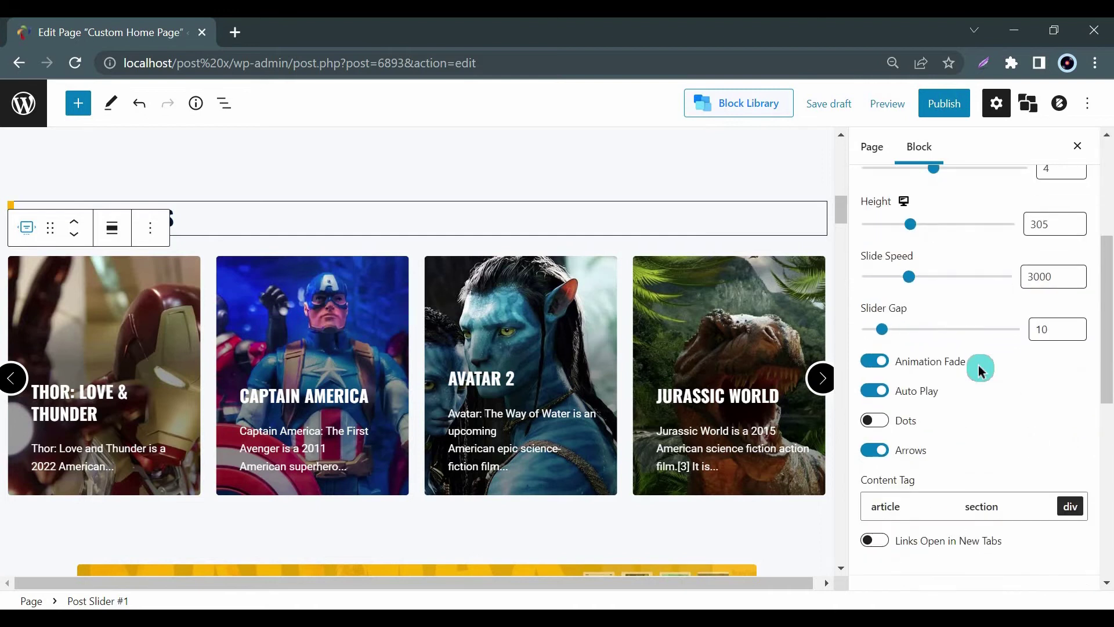
pyautogui.scroll(-3, 978, 366)
pyautogui.scroll(-2, 974, 349)
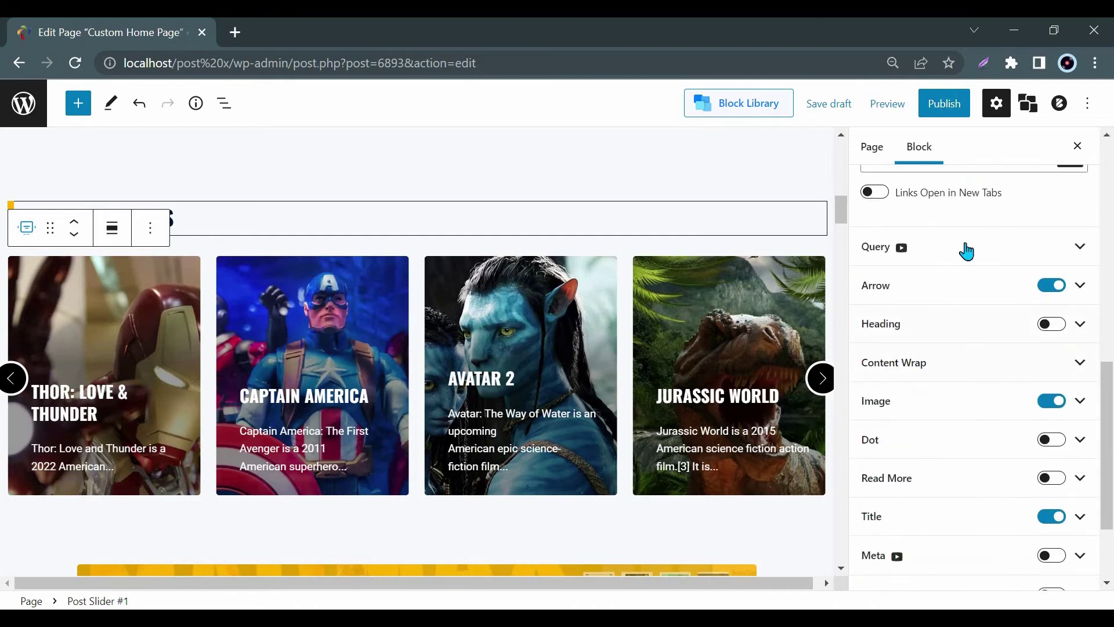
pyautogui.click(964, 248)
pyautogui.scroll(-1, 958, 365)
pyautogui.scroll(-2, 958, 383)
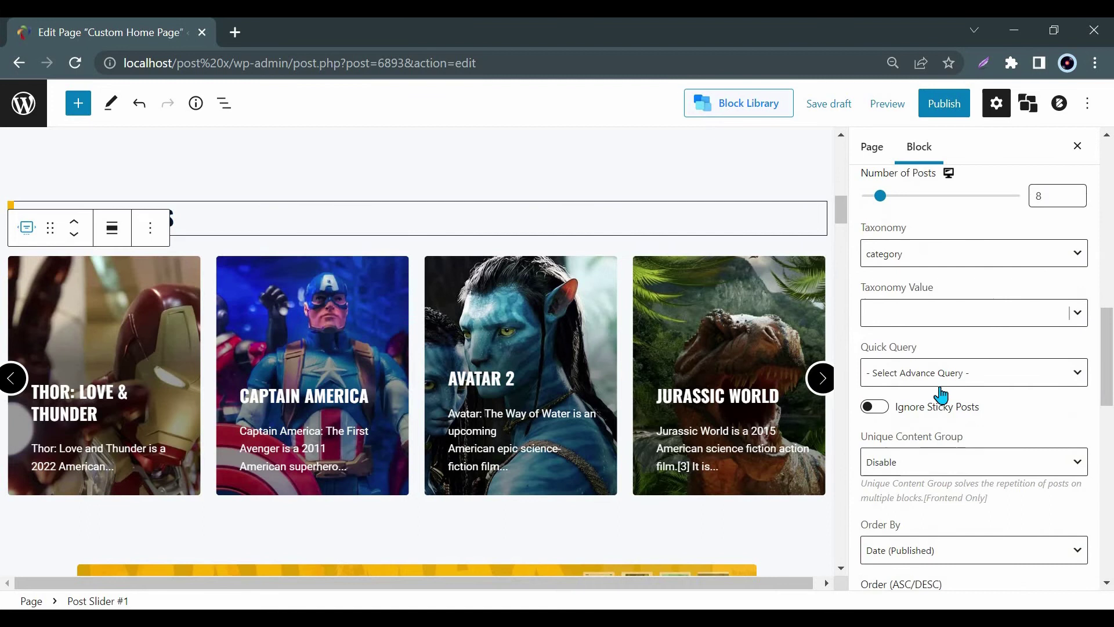
pyautogui.click(885, 416)
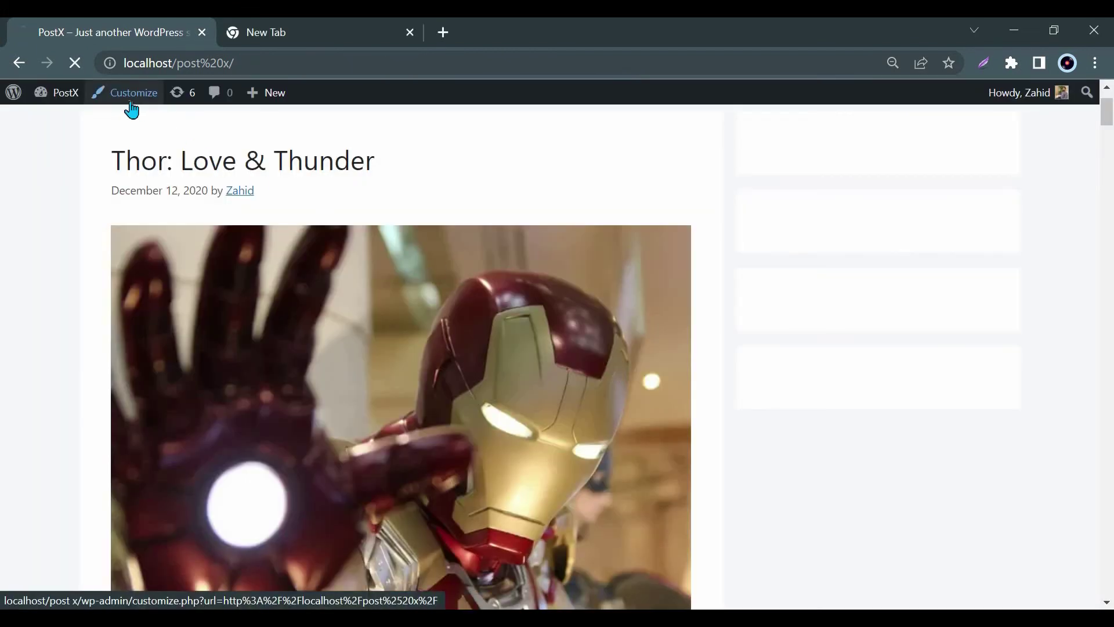
# In the Customizer's Homepage Settings, choose static page Custom Home Page and publish
pyautogui.click(131, 94)
pyautogui.scroll(-1, 175, 470)
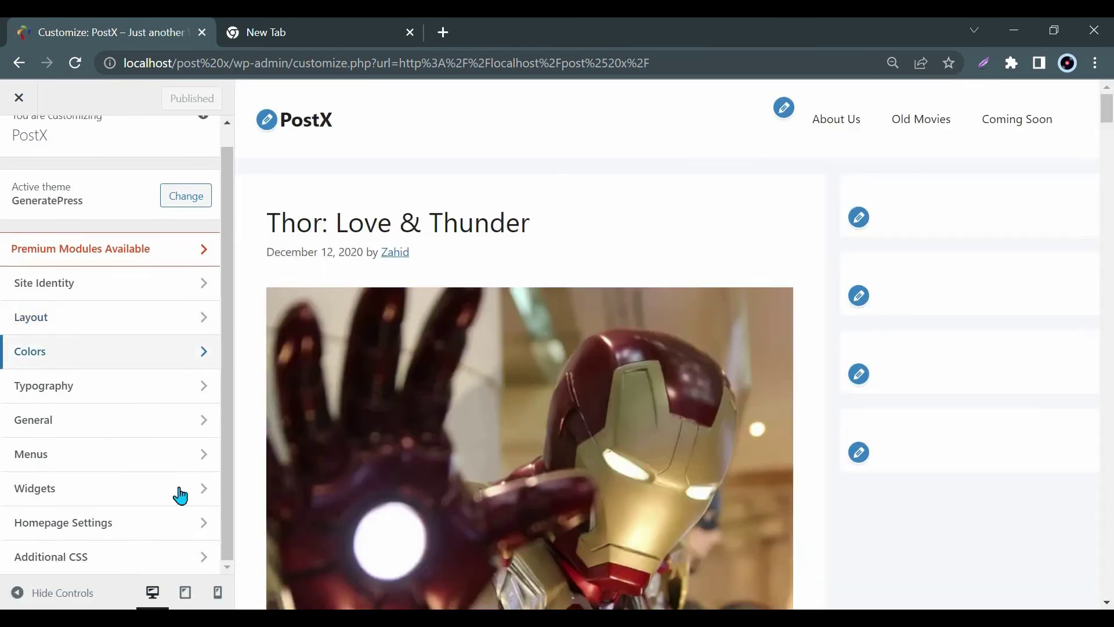
pyautogui.click(176, 523)
pyautogui.click(14, 362)
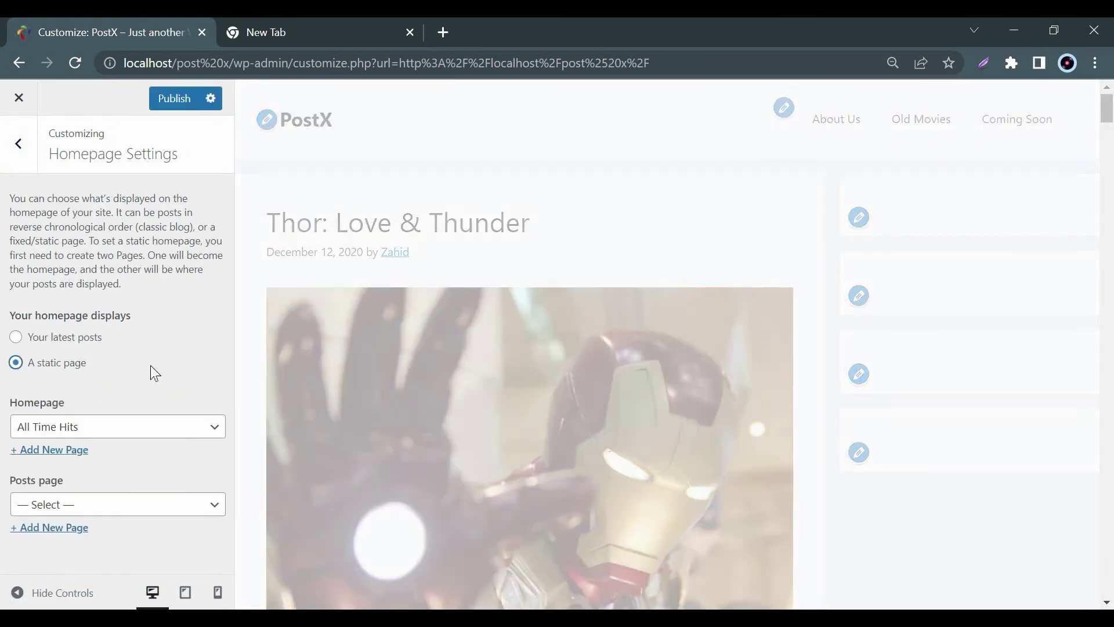
pyautogui.click(183, 428)
pyautogui.click(137, 507)
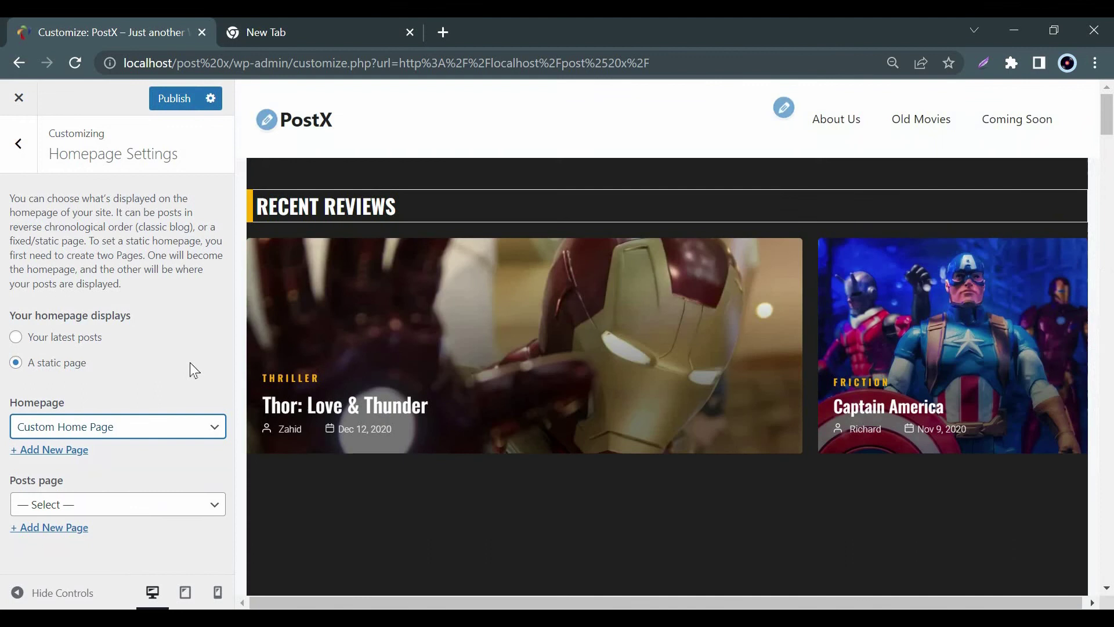
pyautogui.click(167, 105)
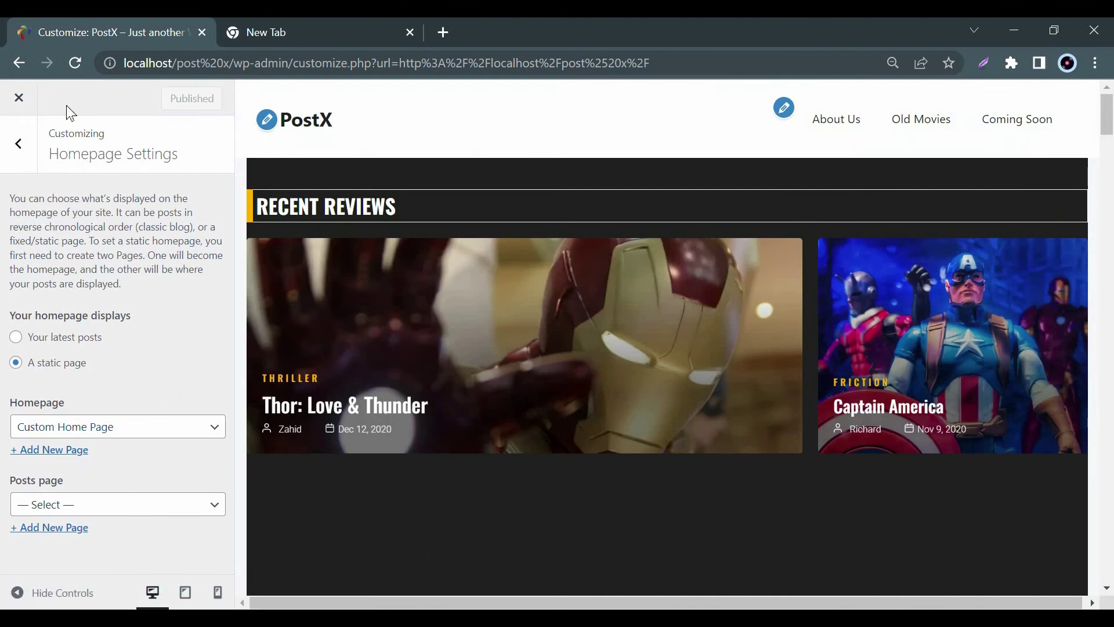
# Close the Customizer to view Custom Home Page on the live front page
pyautogui.click(18, 98)
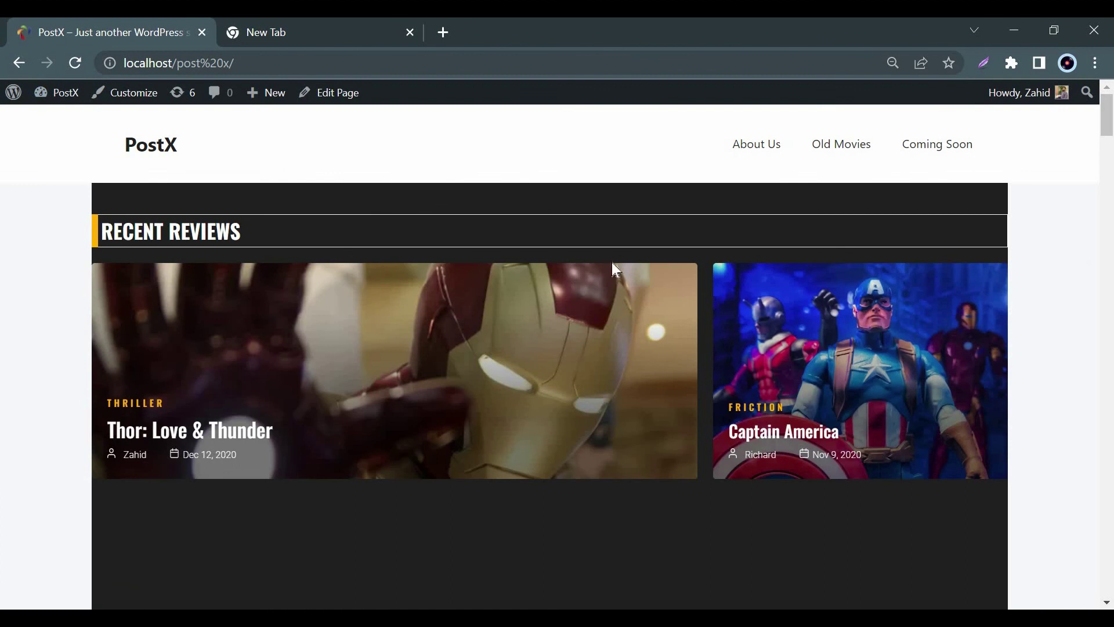
pyautogui.scroll(-5, 774, 354)
pyautogui.scroll(-2, 777, 364)
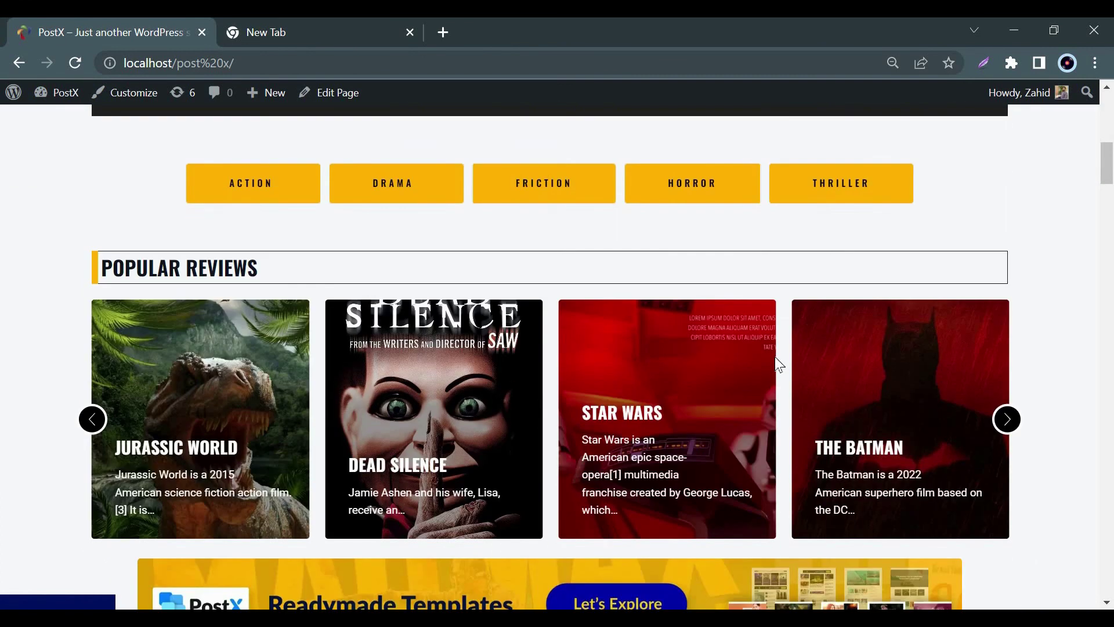
pyautogui.scroll(-1, 777, 364)
pyautogui.scroll(-2, 778, 364)
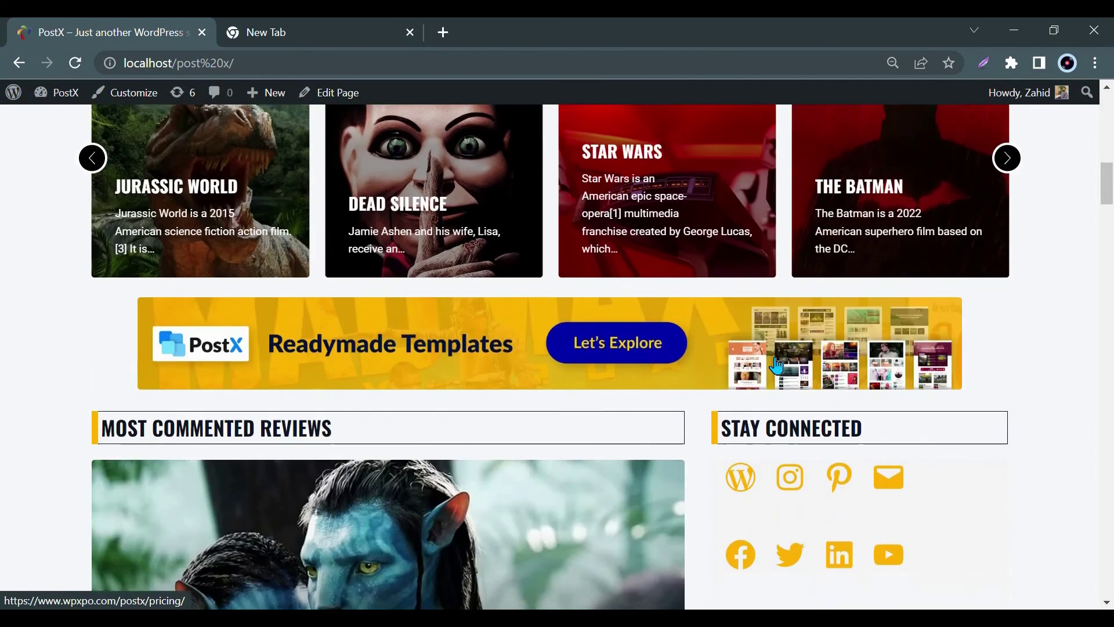
pyautogui.scroll(-2, 777, 363)
pyautogui.scroll(-4, 777, 364)
pyautogui.scroll(-7, 777, 364)
pyautogui.scroll(-5, 775, 364)
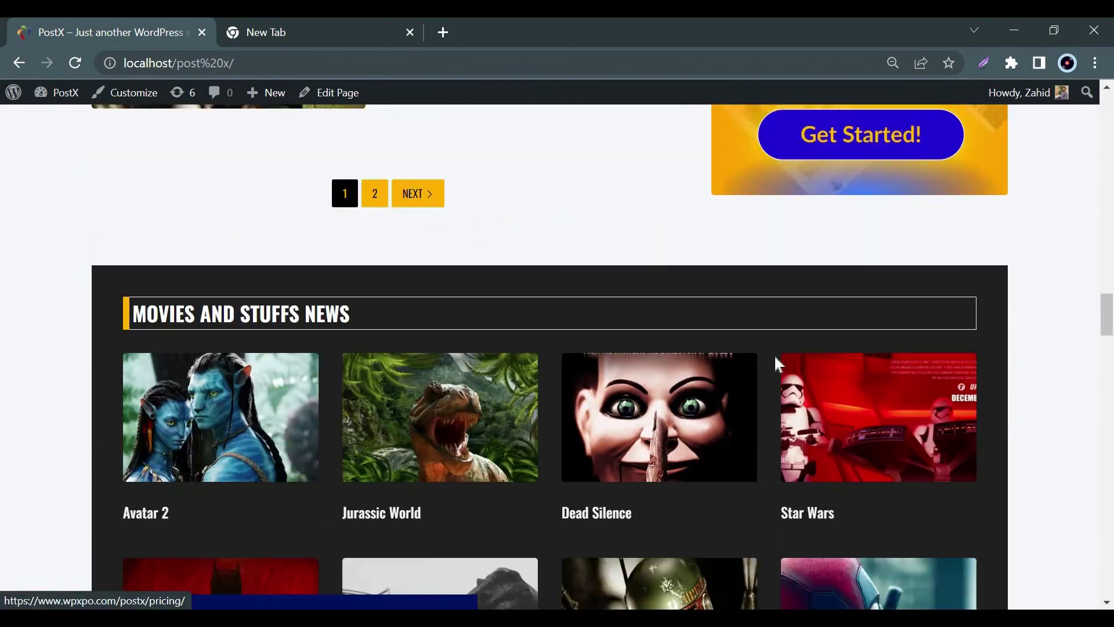